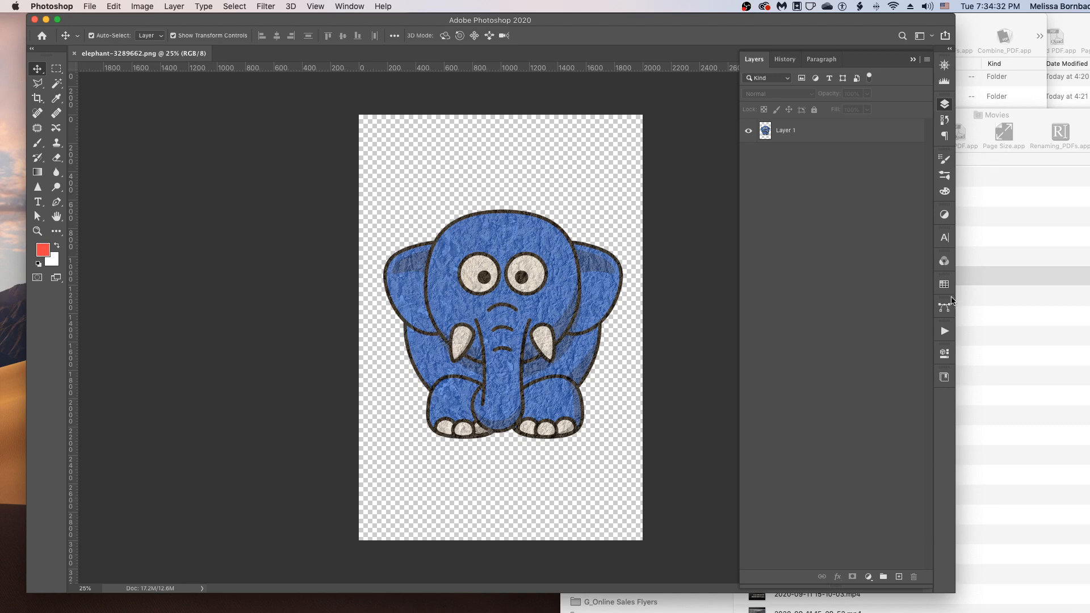
Step: Create a new action named Flatten_Save in the Default Actions set and start recording it
click(950, 334)
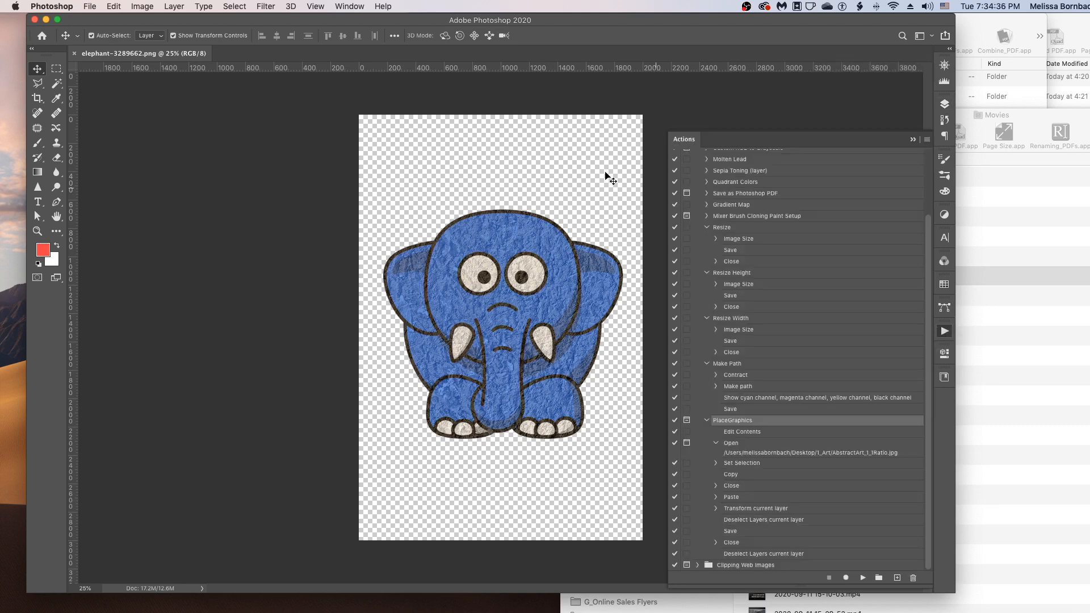
click(348, 5)
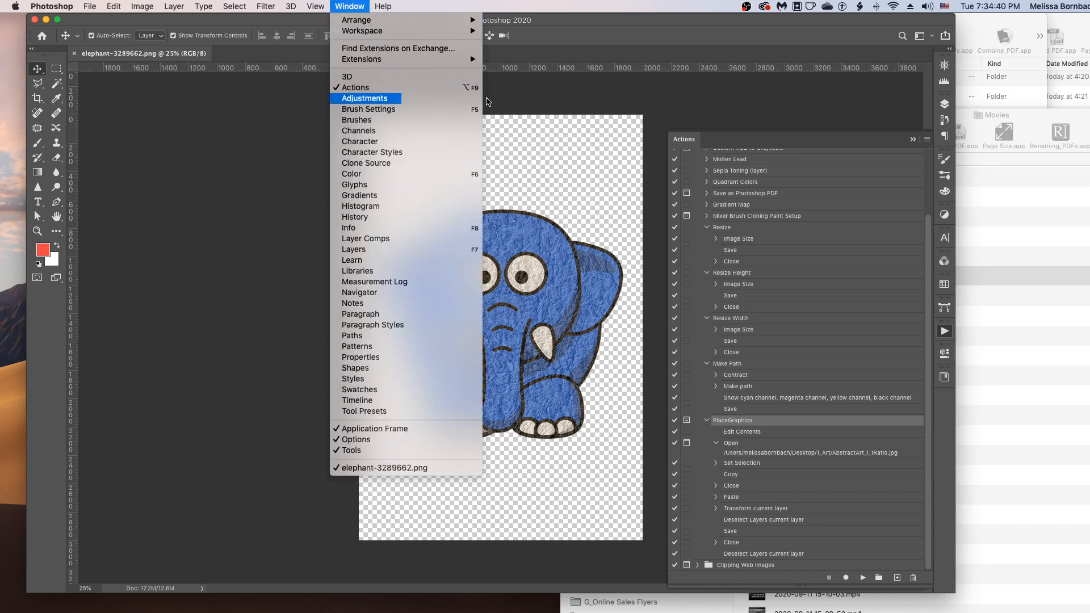
click(744, 135)
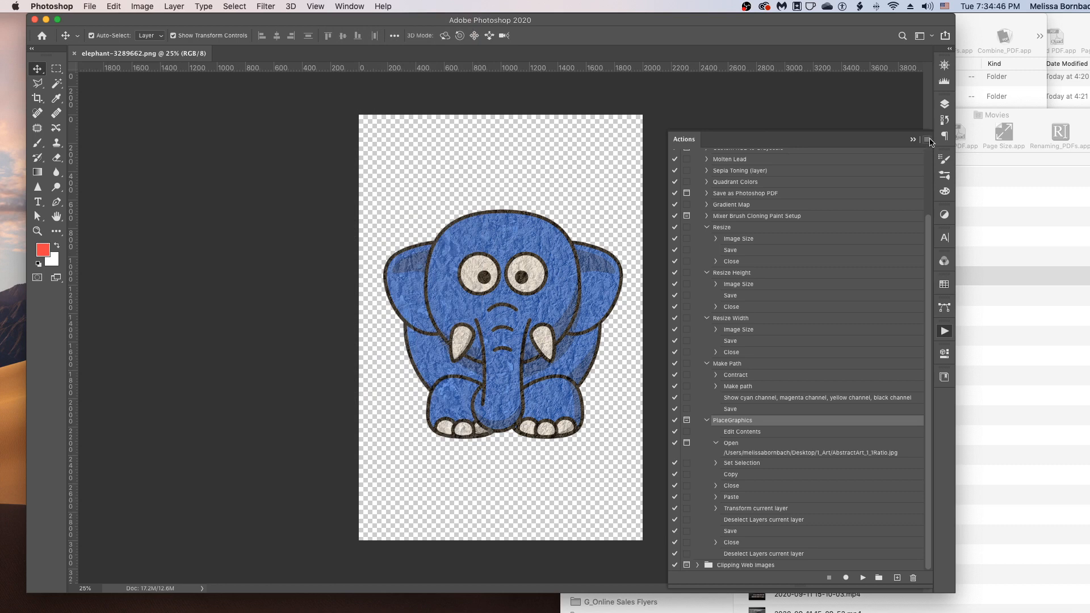
click(928, 140)
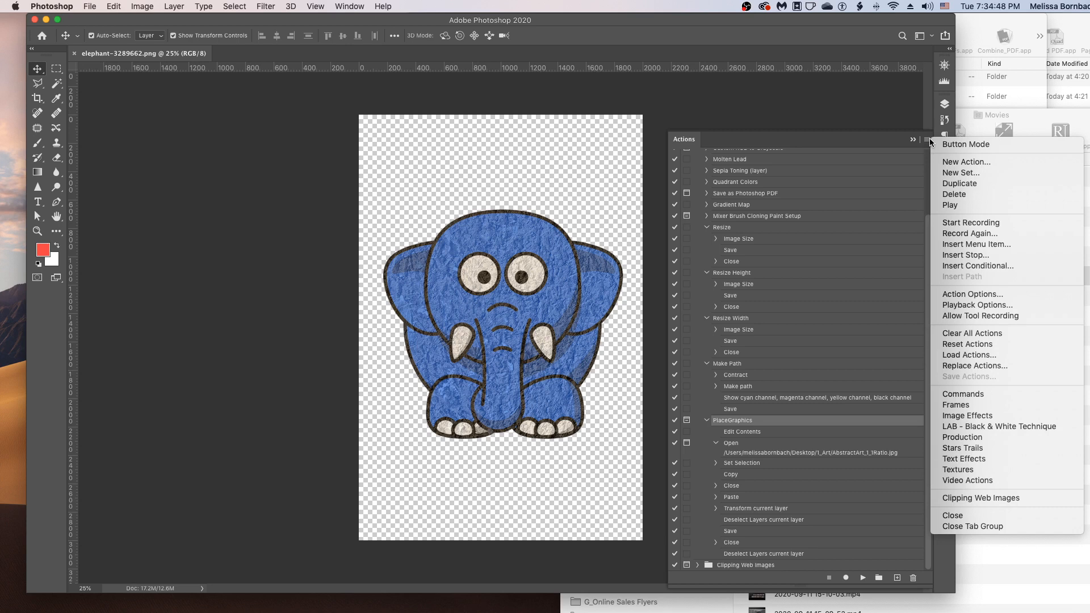
click(953, 163)
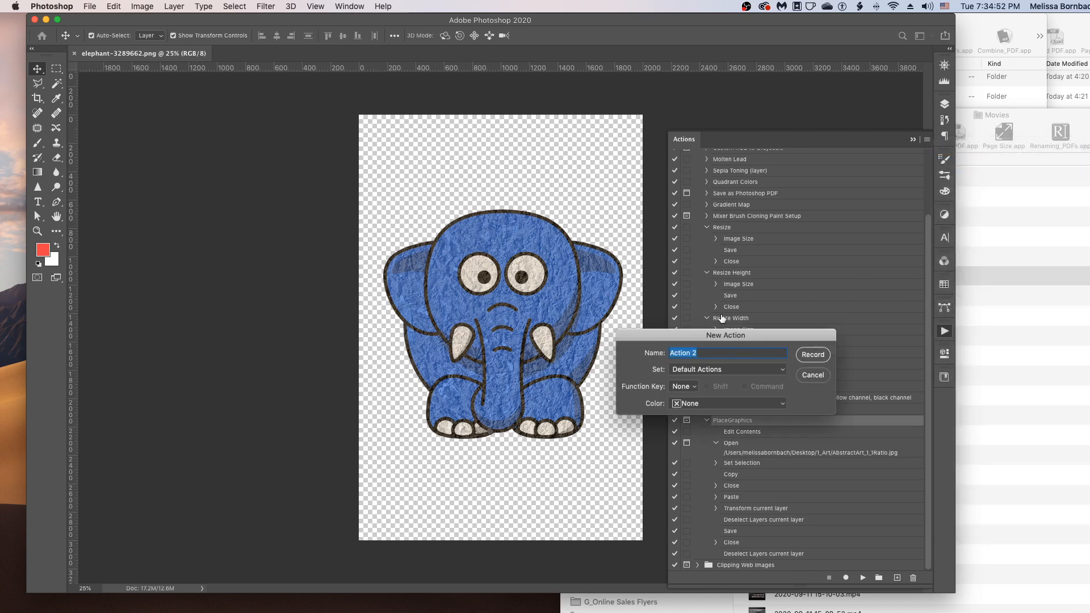
text(Flatten_Save)
click(813, 355)
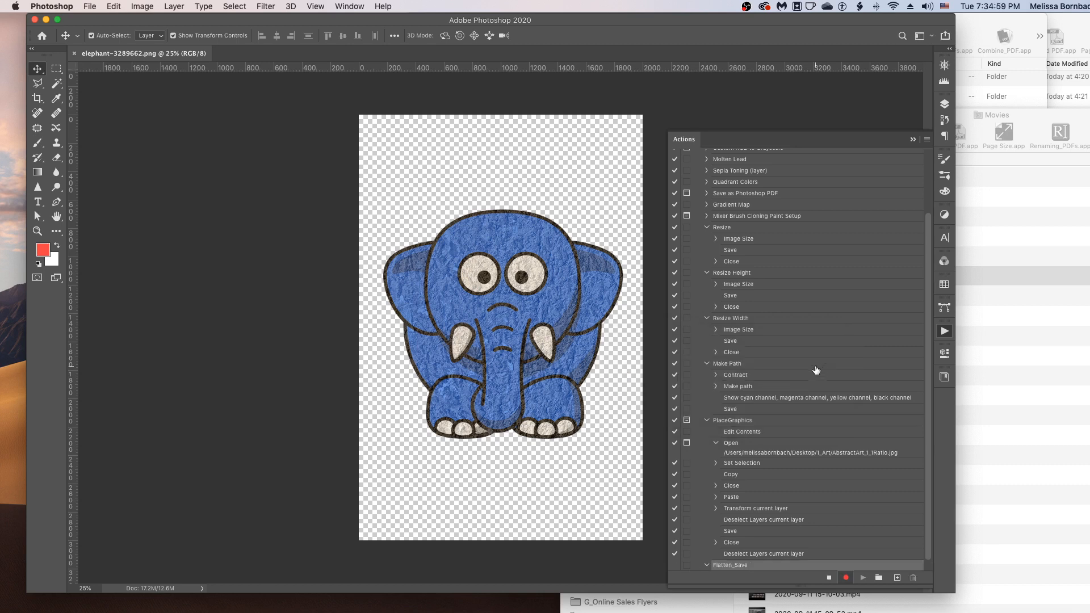
Step: Add a new layer and fill it with the off-white color C 2, M 2, Y 2, K 0 at 100% opacity in Normal mode
click(944, 105)
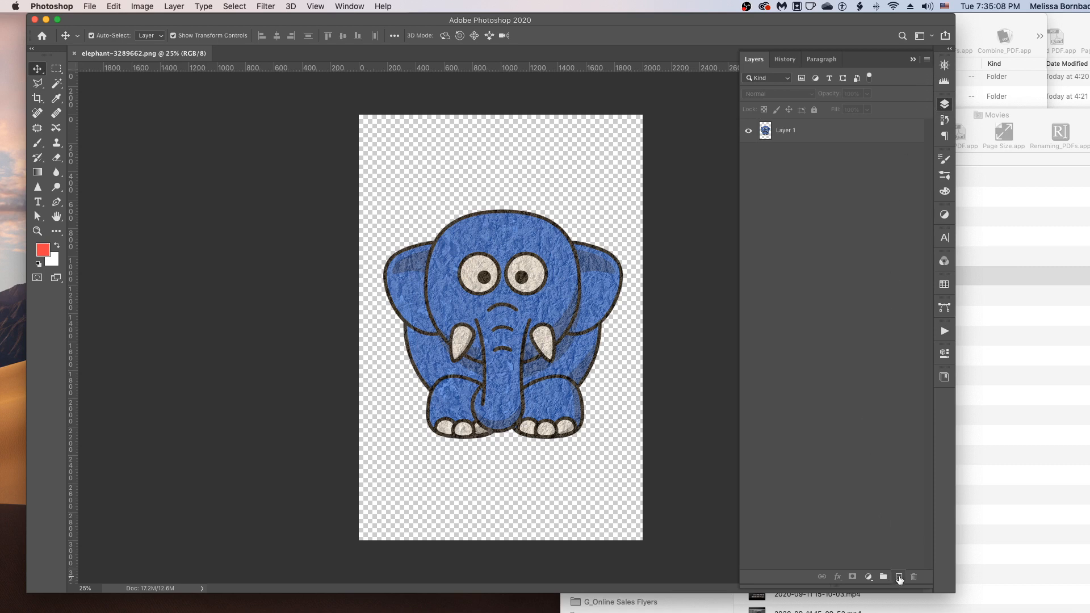
click(900, 578)
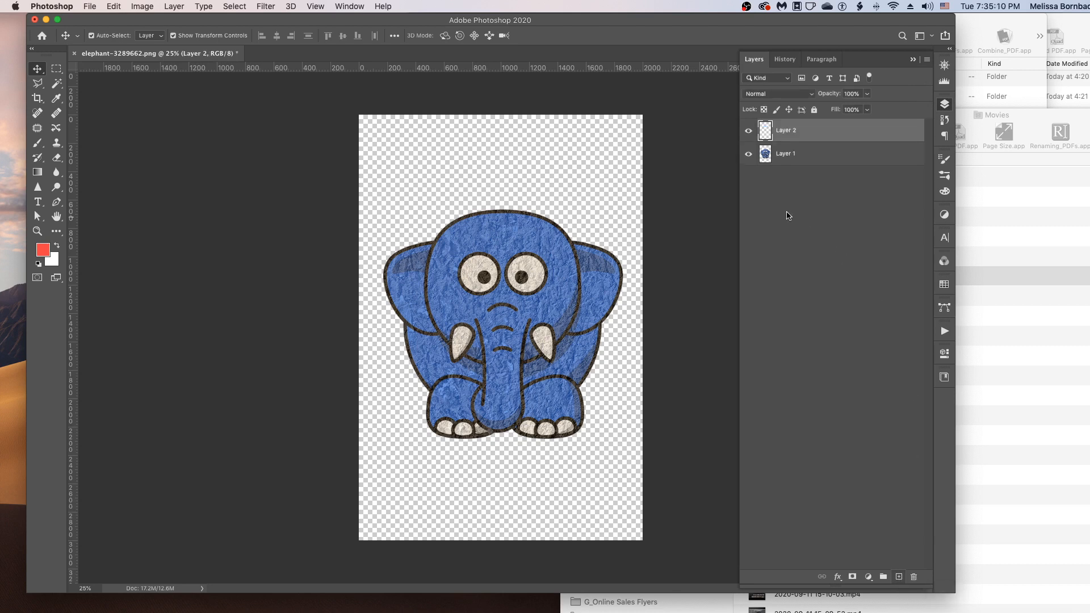
click(115, 5)
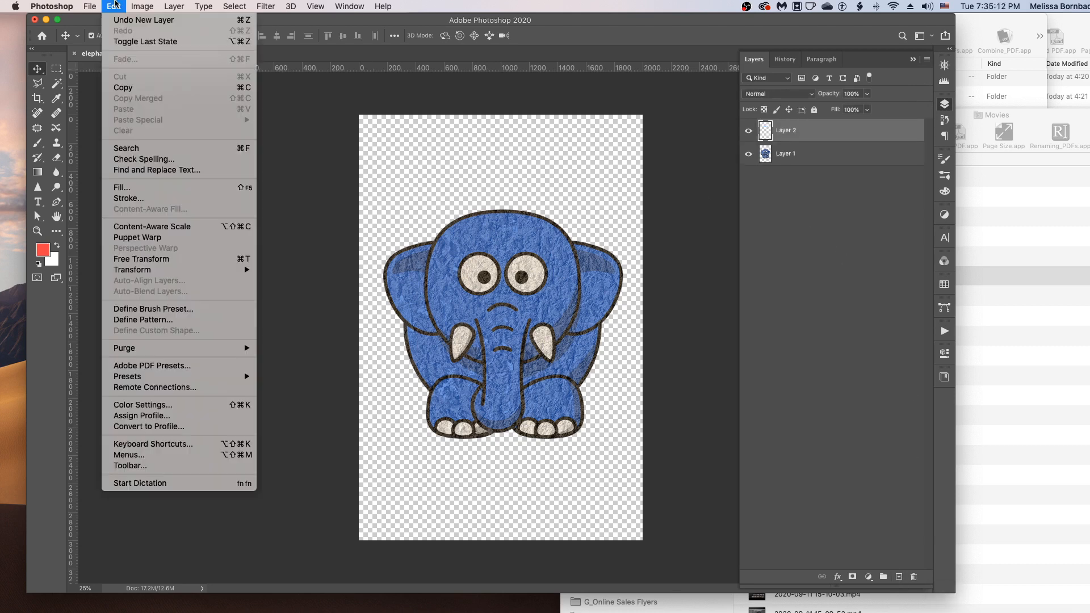
click(134, 188)
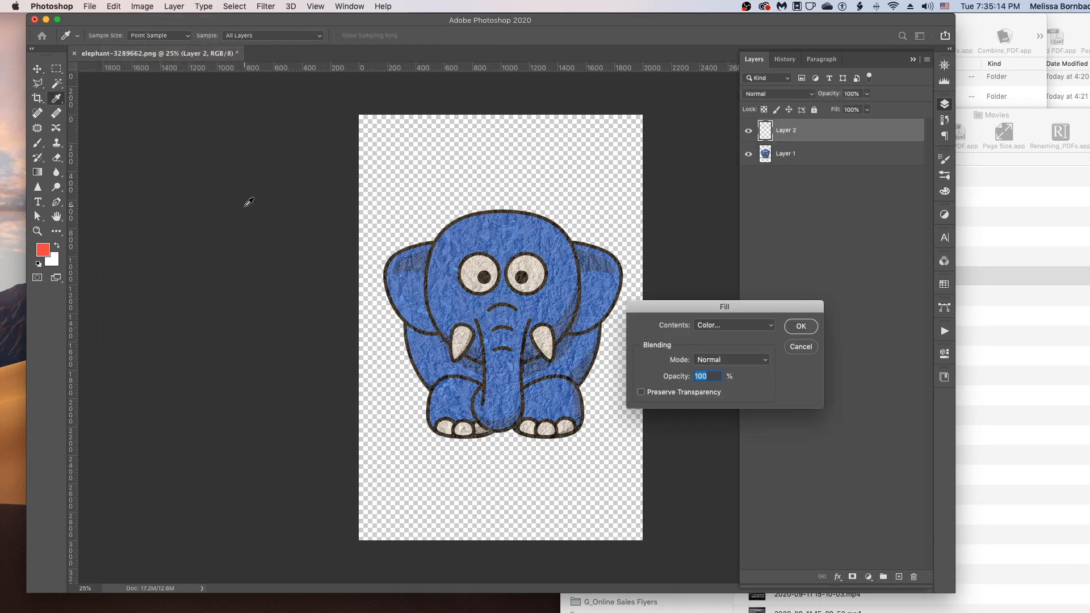
click(711, 328)
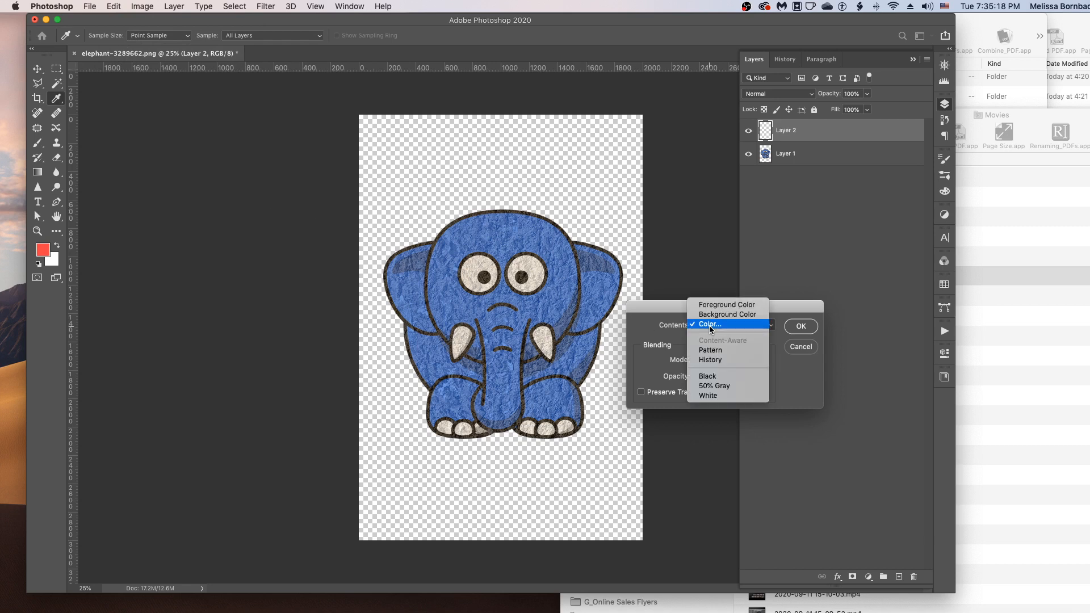
click(710, 327)
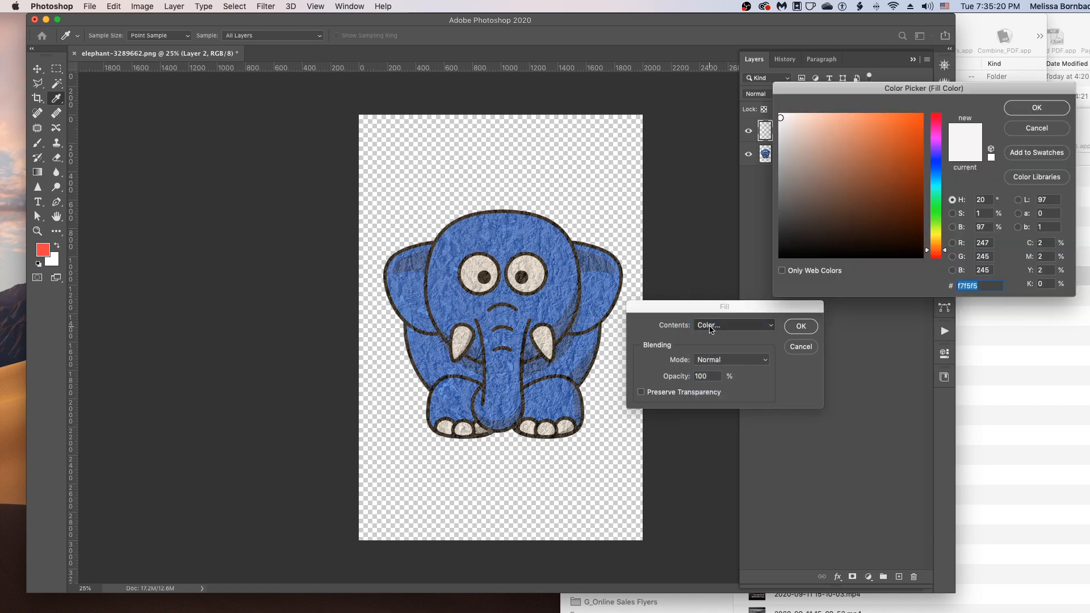
click(1050, 243)
drag(856, 92, 542, 31)
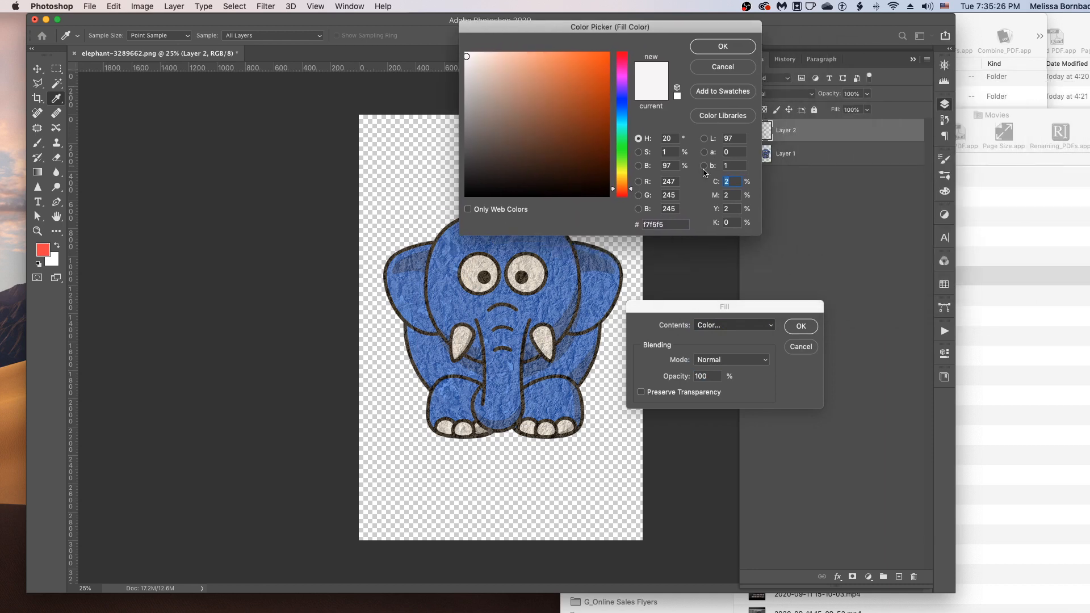
click(728, 194)
click(728, 208)
click(723, 222)
click(722, 47)
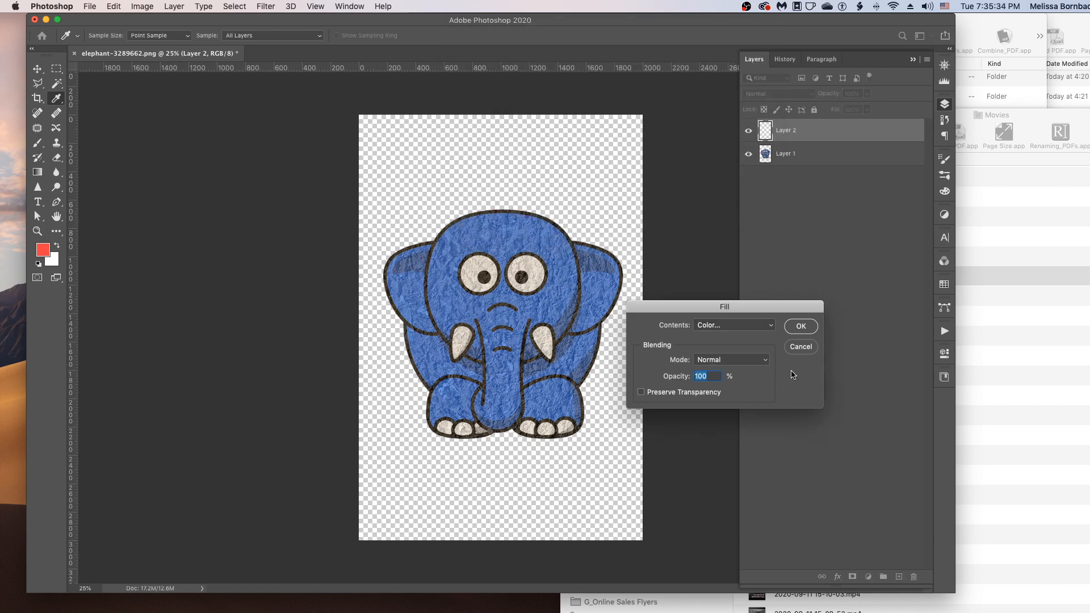
click(801, 327)
Step: Move the off-white layer beneath the elephant layer and flatten the image
key(v)
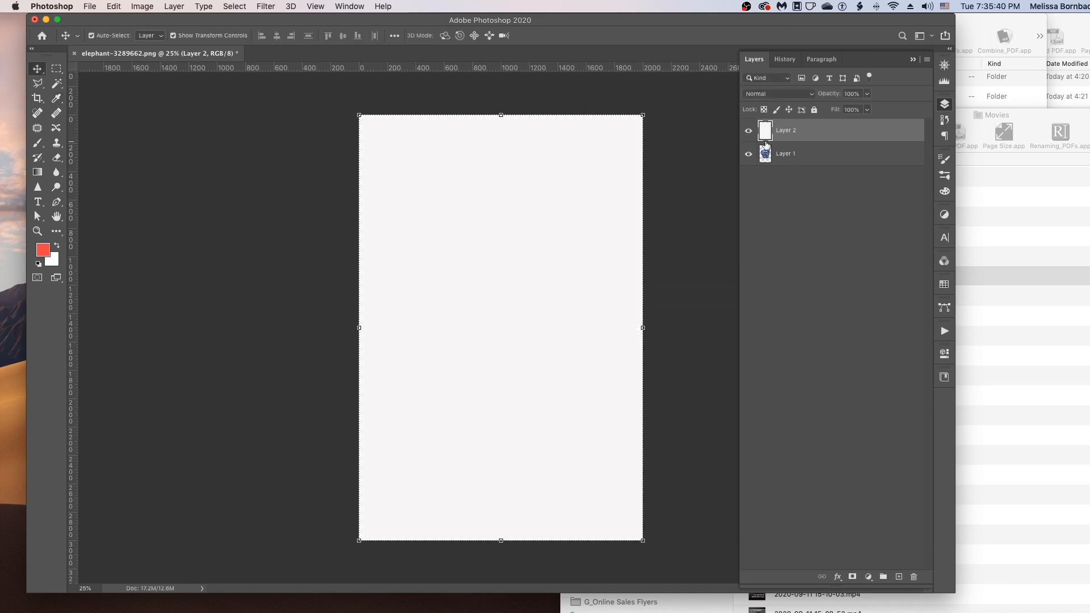
drag(796, 131, 816, 172)
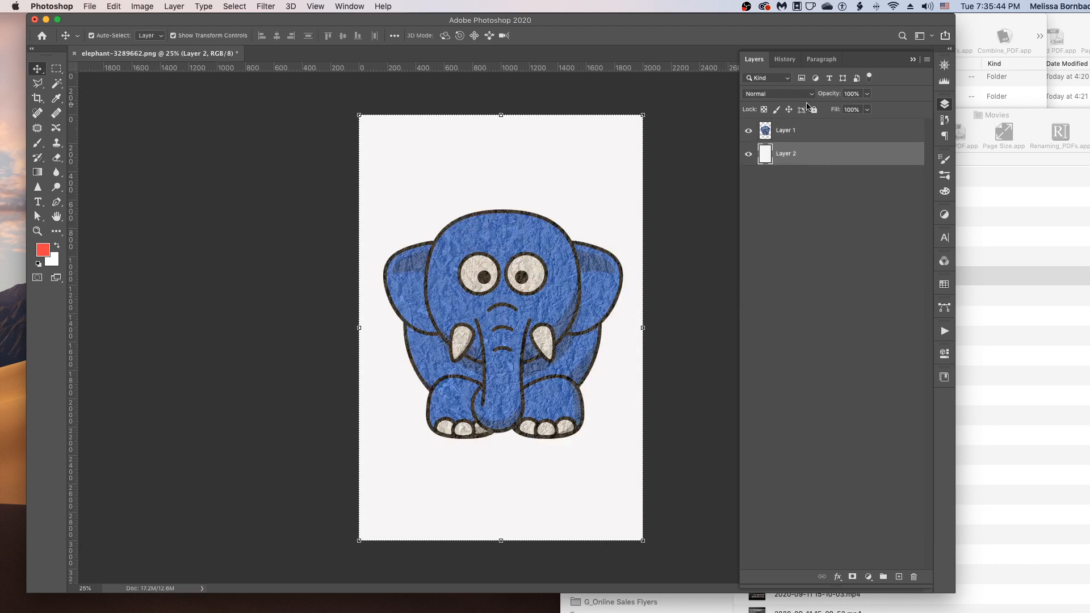
click(927, 59)
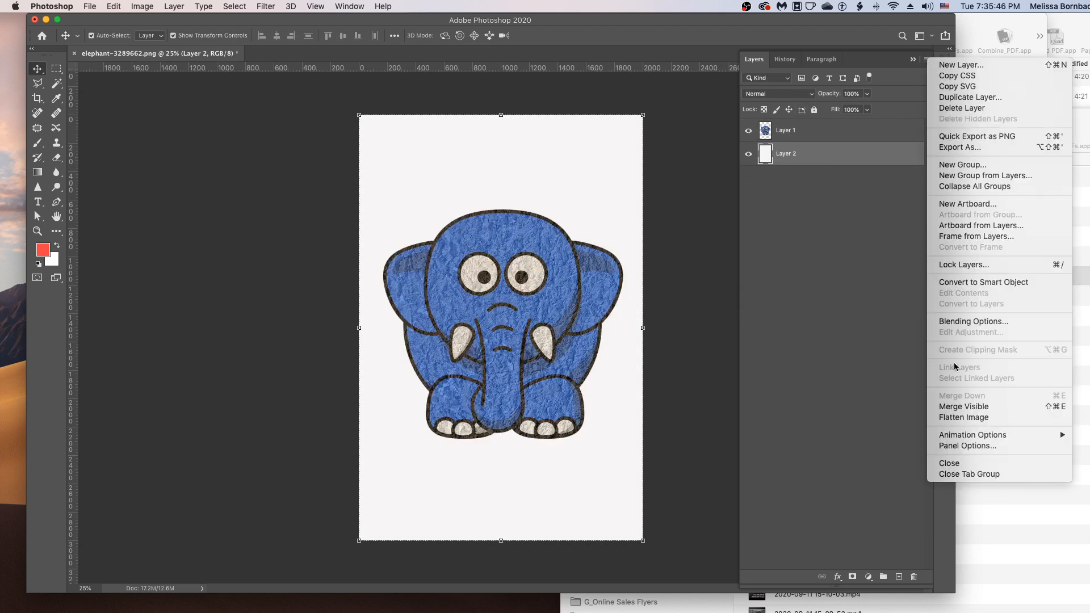
click(960, 419)
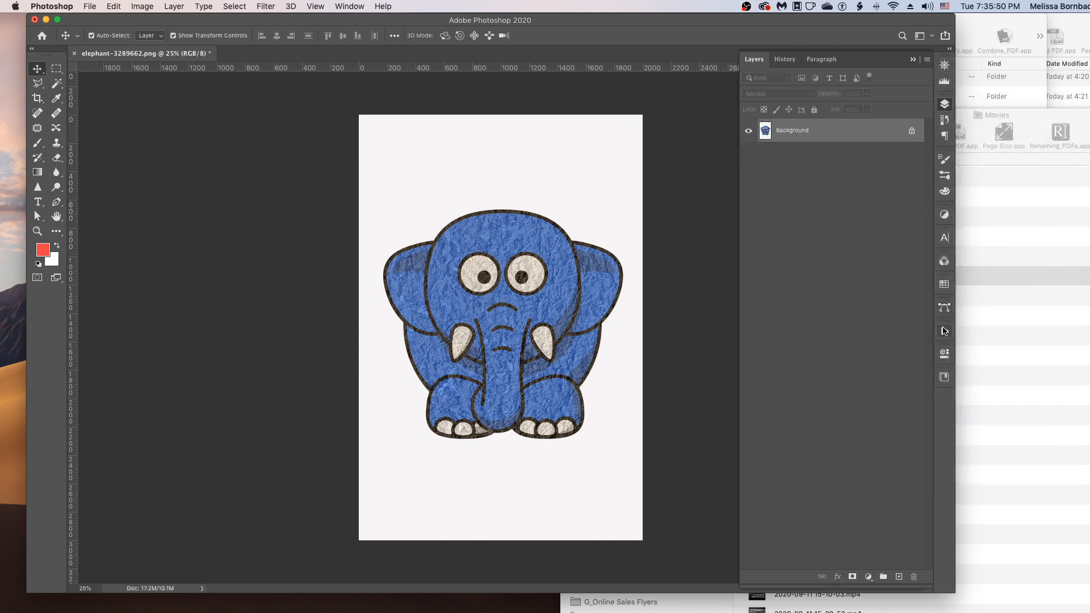
Step: Save the flattened image as the TIFF file elephant-3289662.tif in the original png files folder, with the color profile embedded
key(super)
click(90, 6)
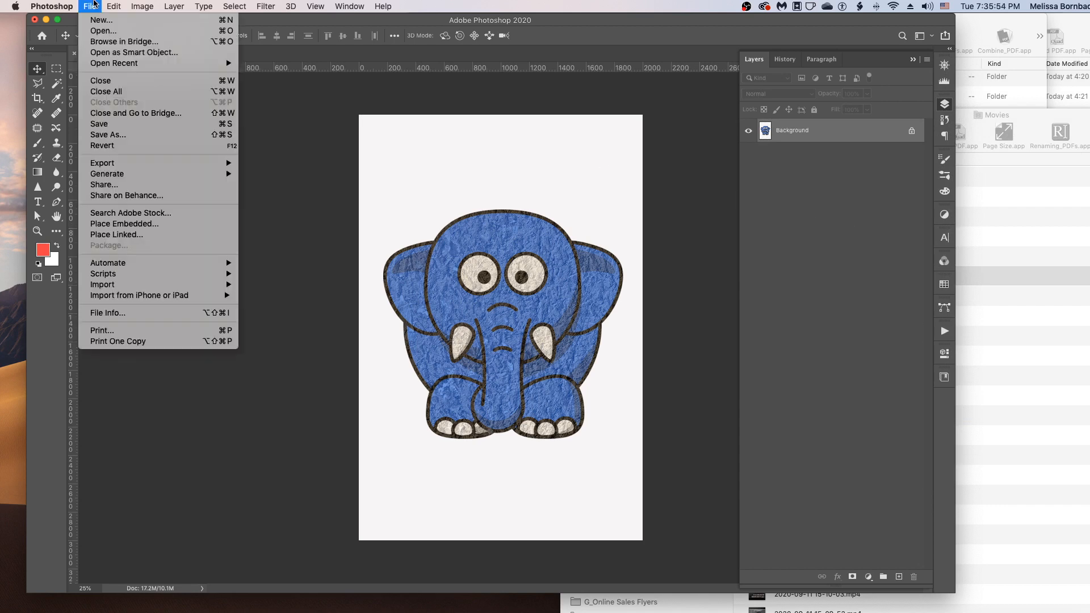
click(100, 134)
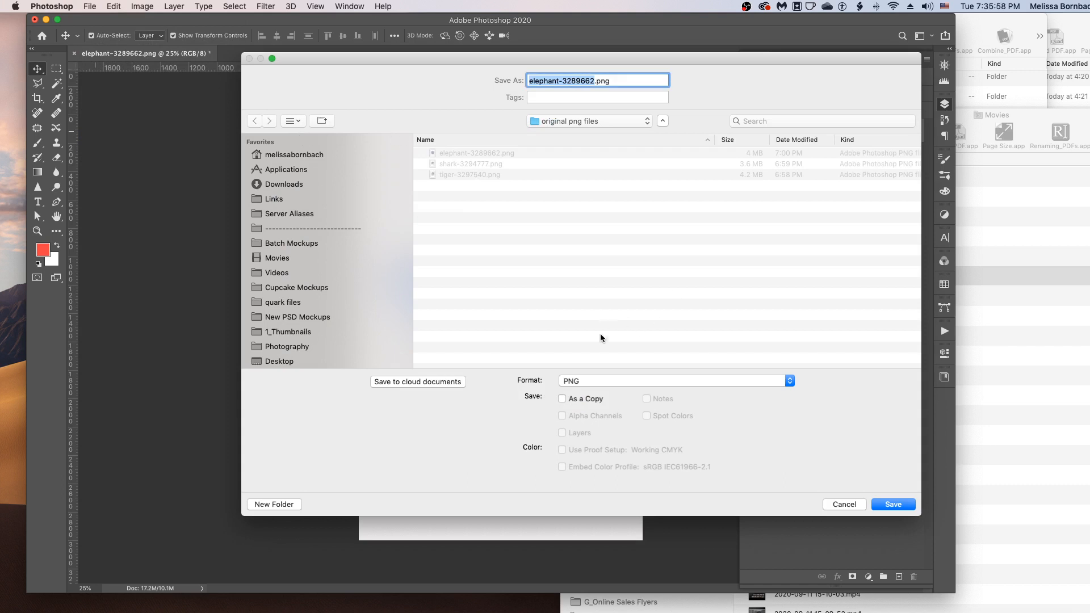
click(607, 383)
click(591, 423)
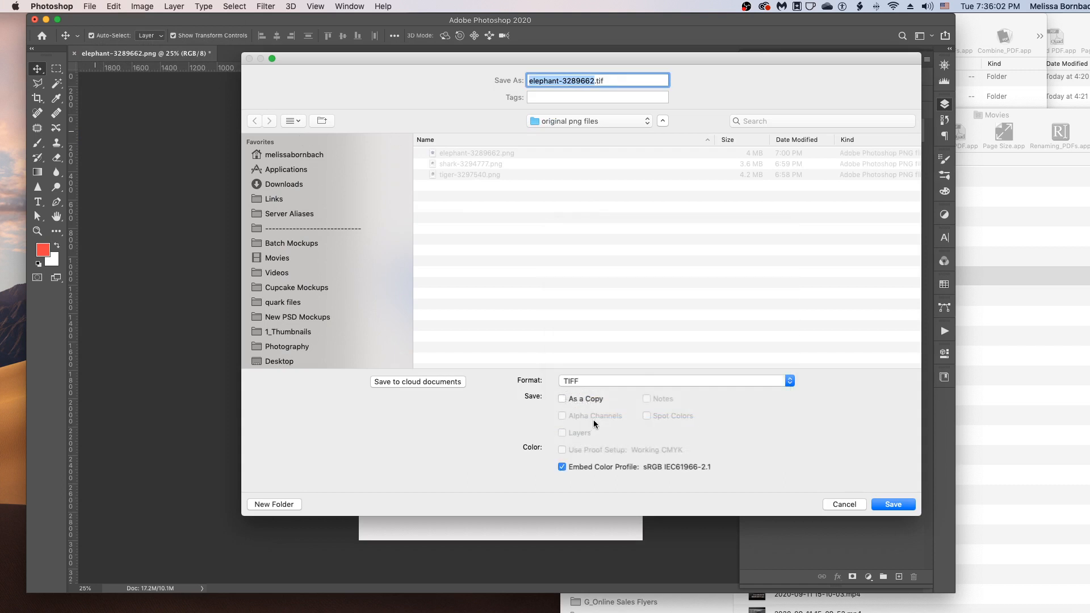
click(904, 505)
click(878, 309)
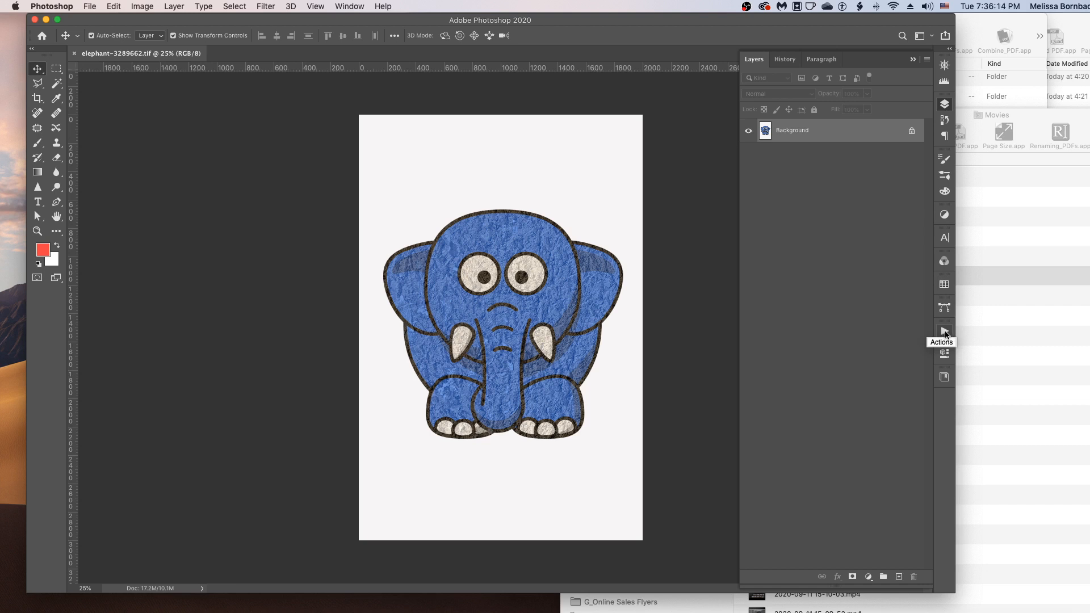
Step: Check the steps recorded so far in the Flatten_Save action and close the elephant TIFF document
click(944, 332)
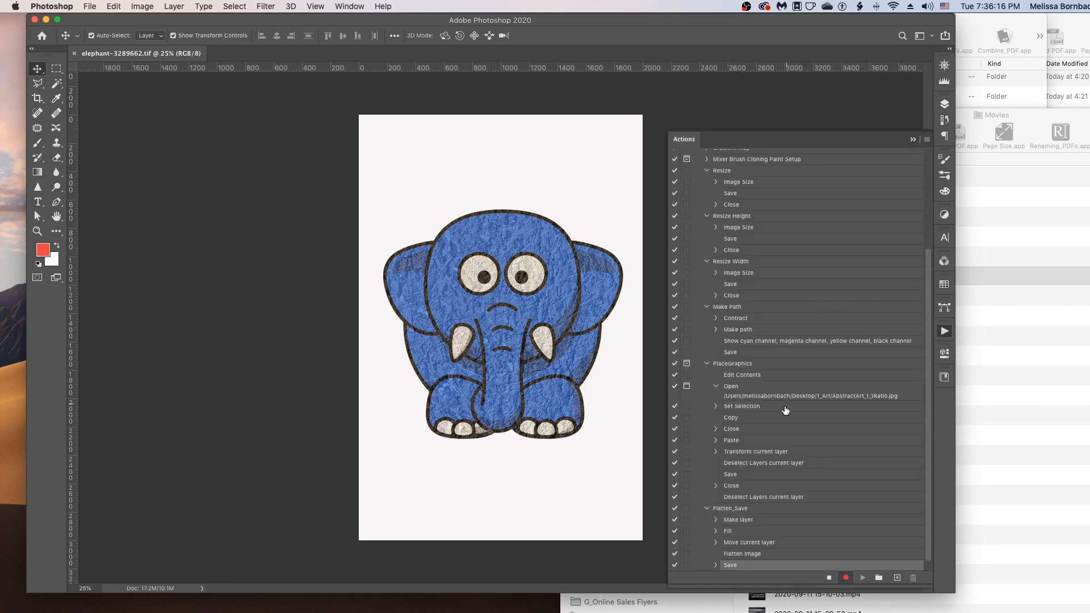
scroll(783, 414, down, 1)
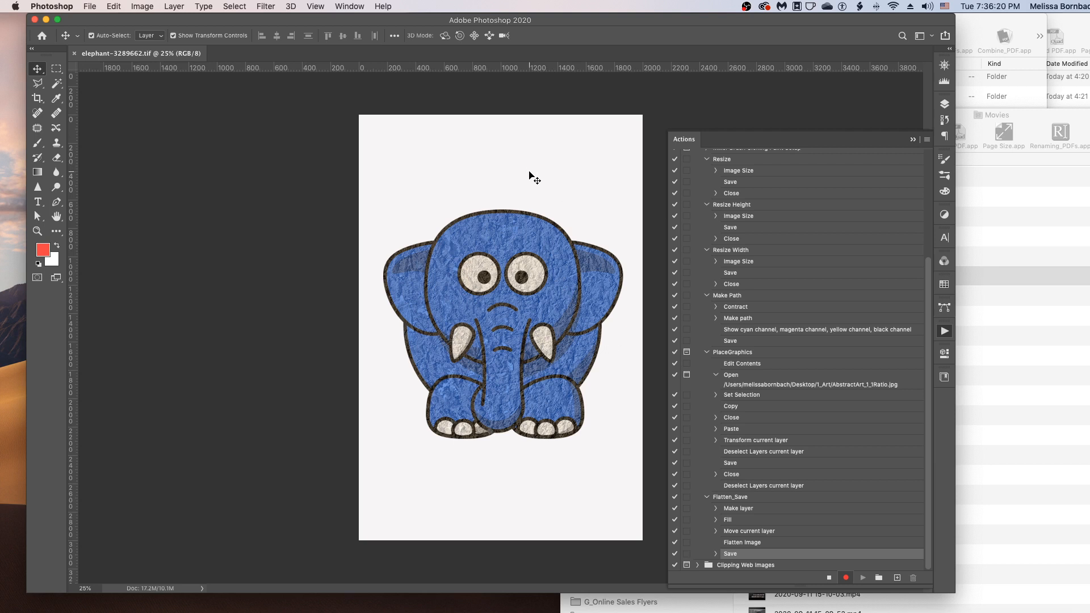
click(89, 5)
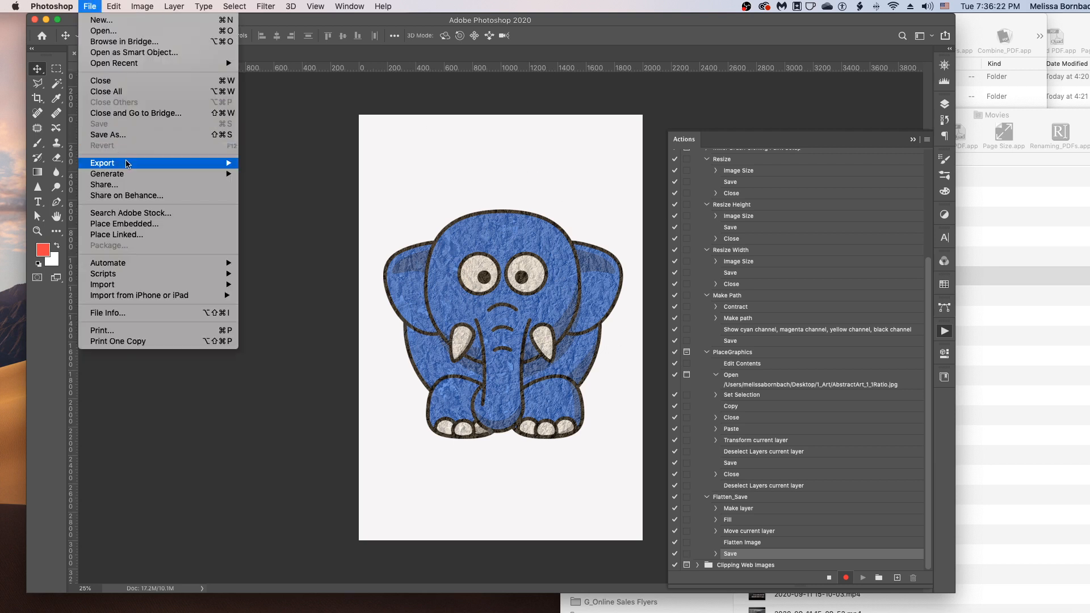
click(113, 85)
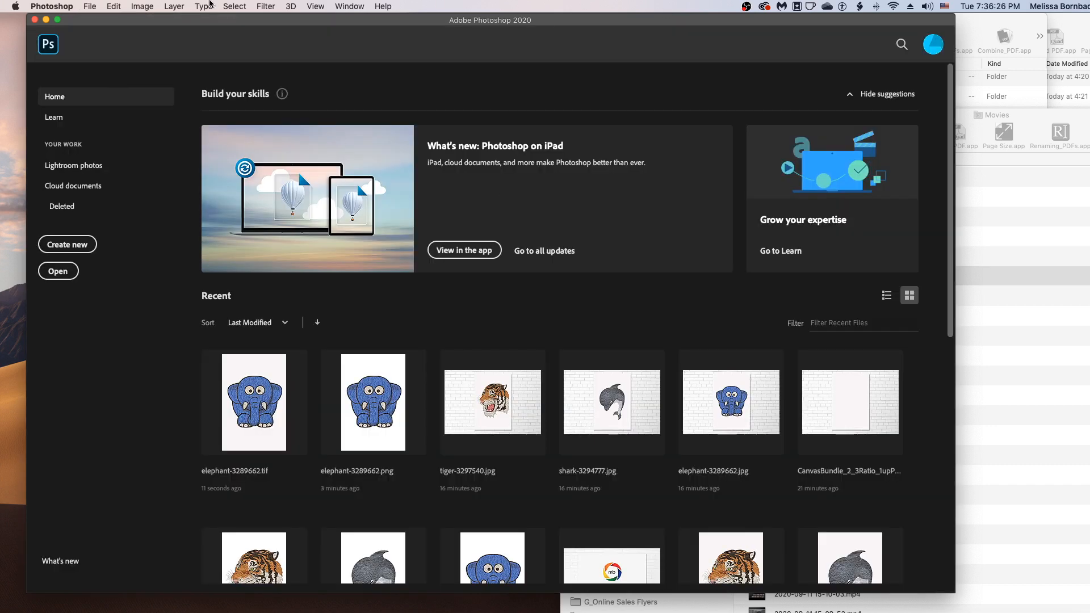
Step: Bring the list of actions back into view and stop recording the Flatten_Save action
click(358, 5)
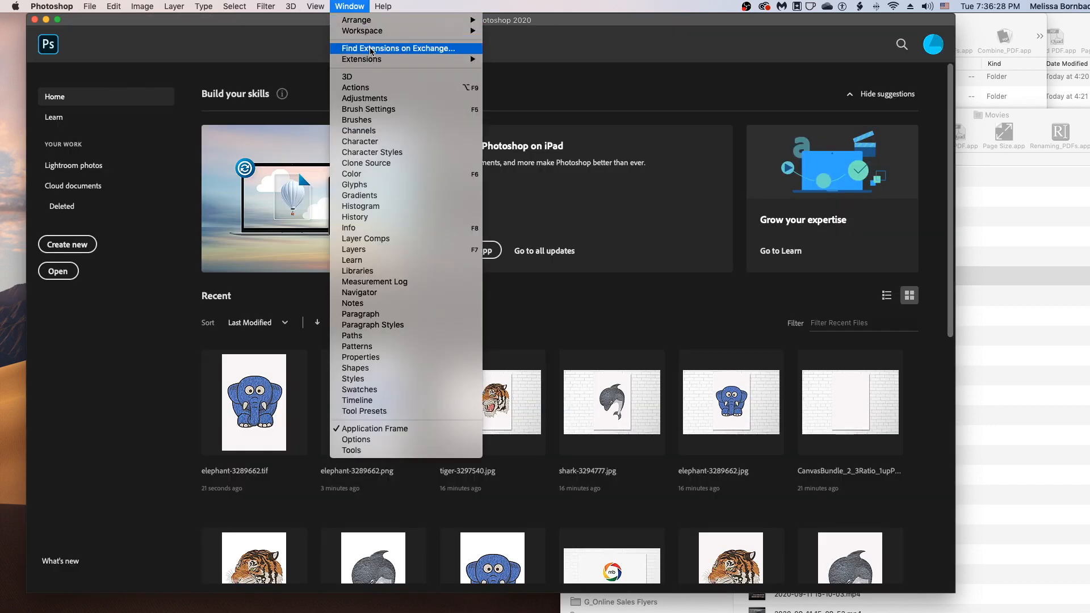
click(374, 88)
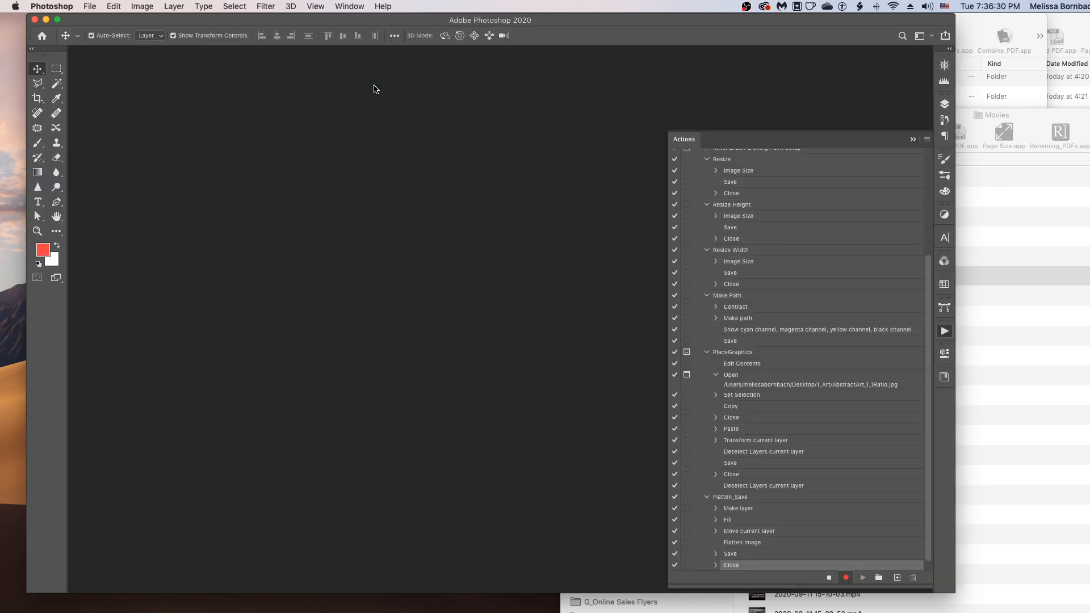
scroll(812, 563, down, 1)
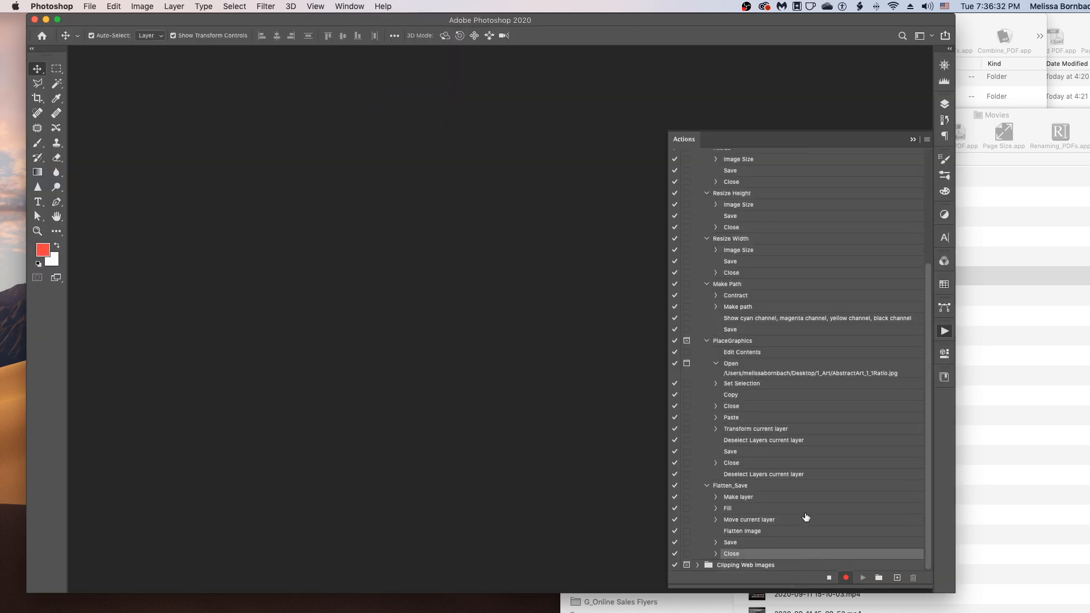
click(829, 579)
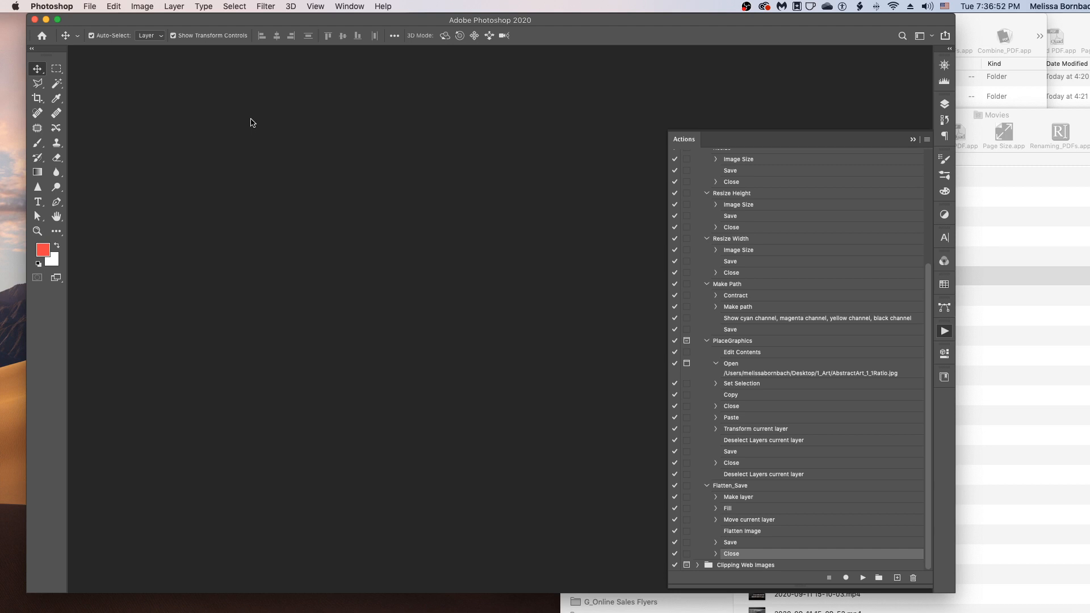
Step: Start creating a droplet from the Flatten_Save action, saved as Flatten_SaveCopy.app in the Batch Mockups folder
click(96, 6)
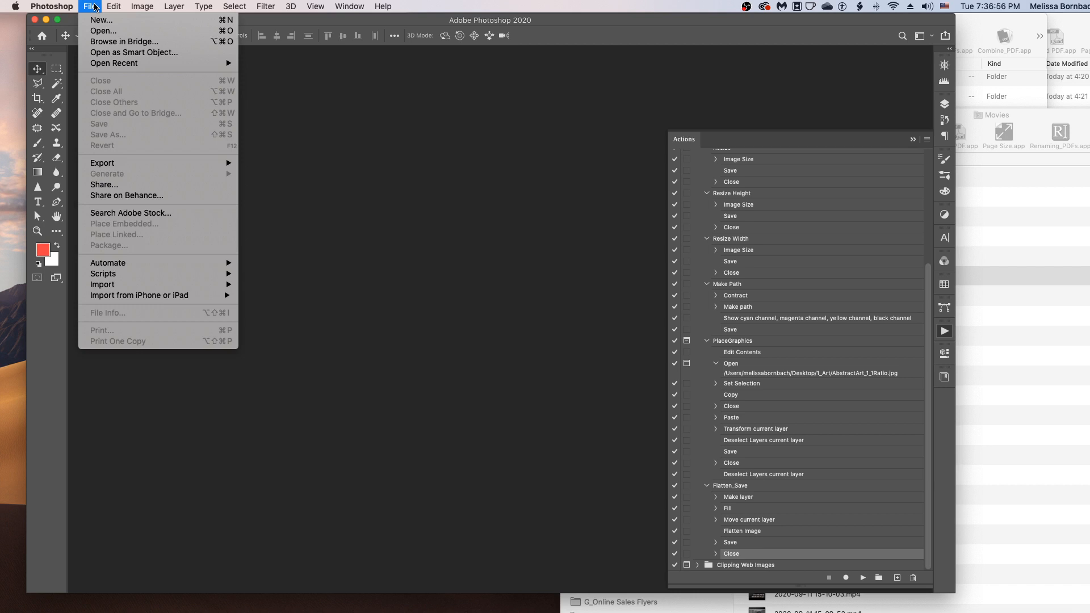
mouse_move(145, 265)
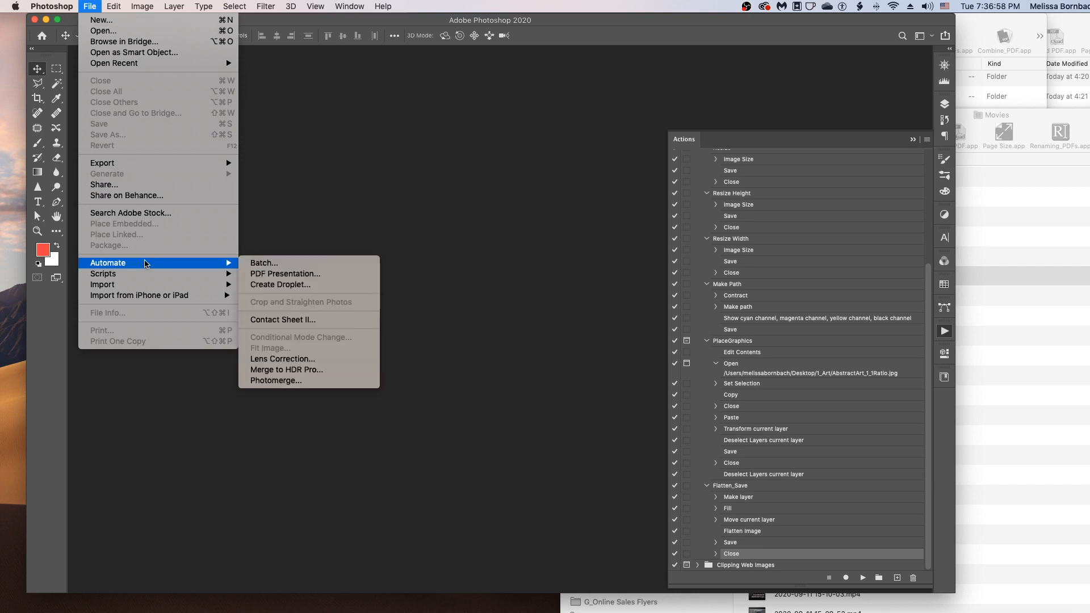
click(305, 286)
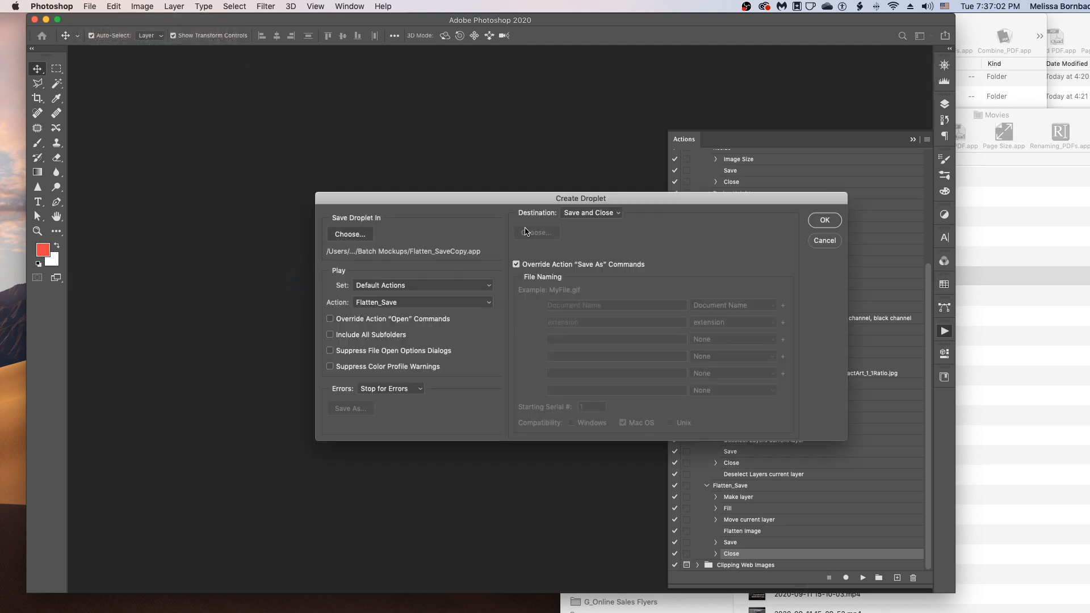
drag(677, 200, 514, 145)
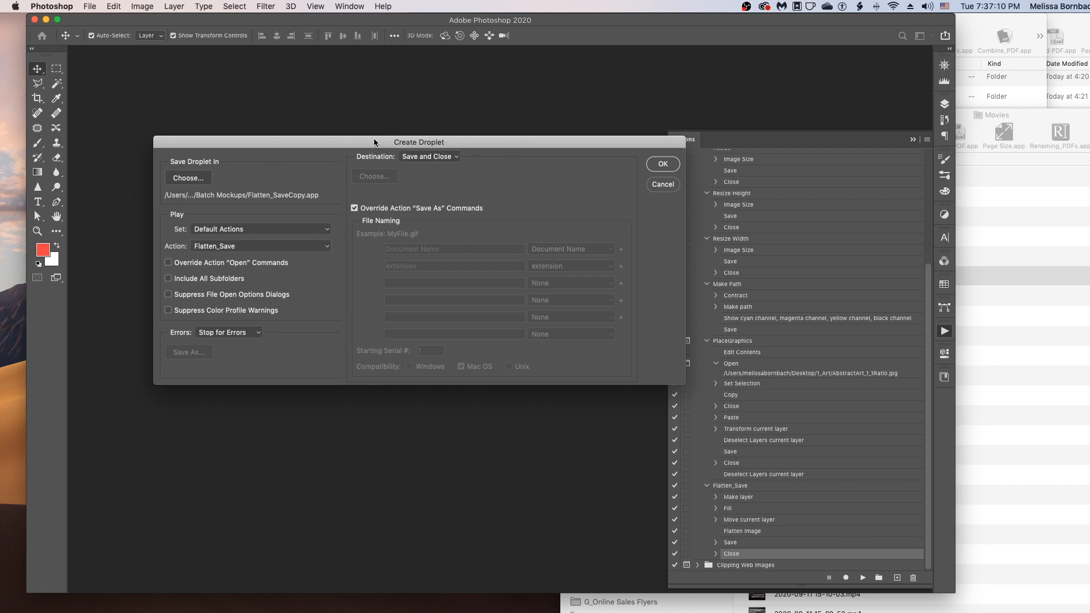
click(187, 182)
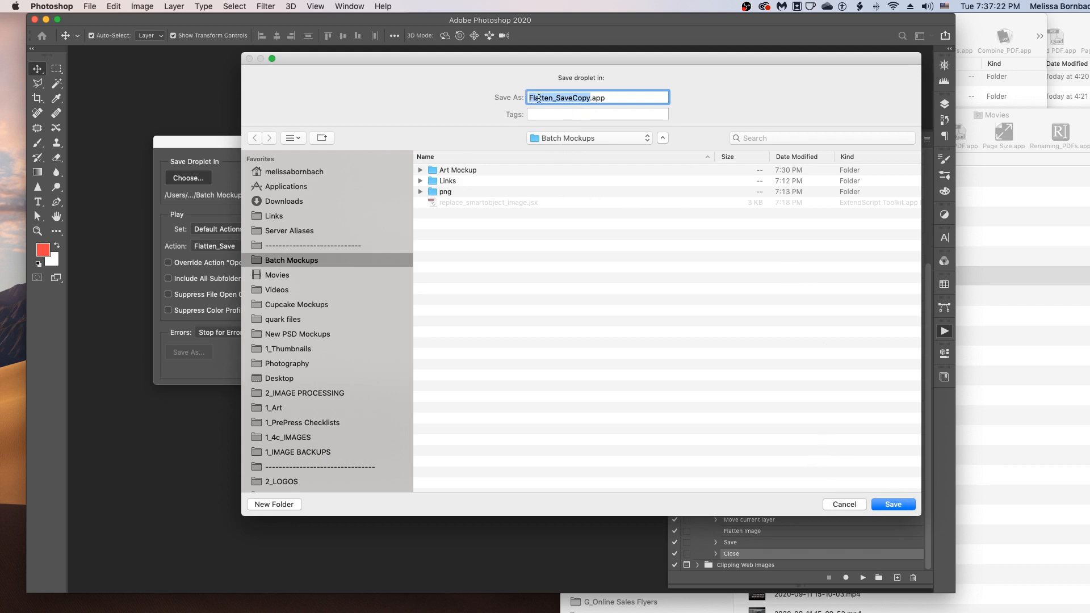
click(894, 504)
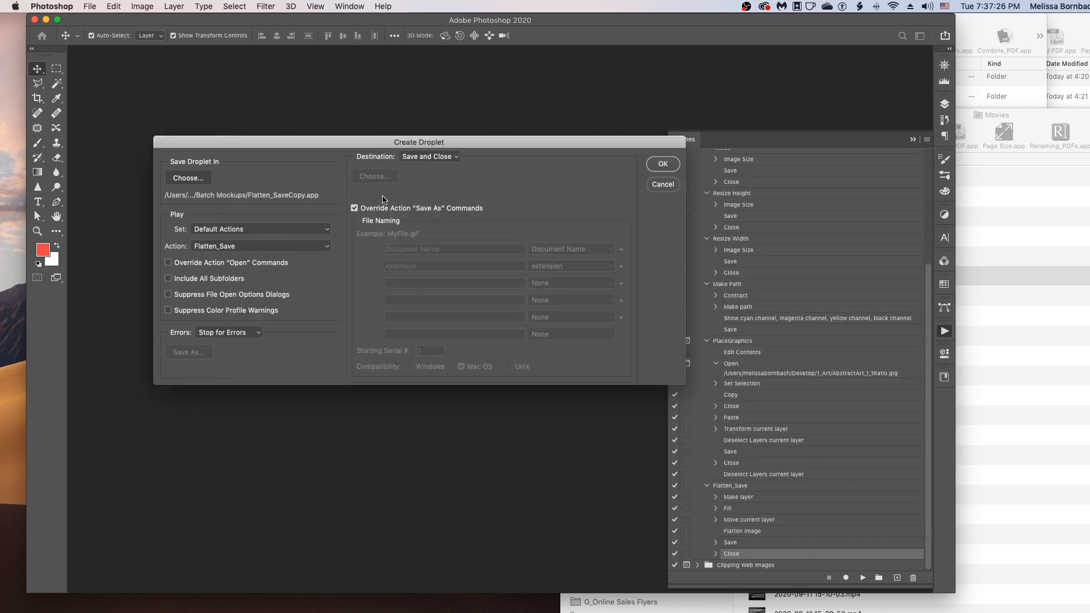
Step: Set the droplet's destination to Save and Close with Override Action "Save As" Commands on, and create the droplet
click(422, 162)
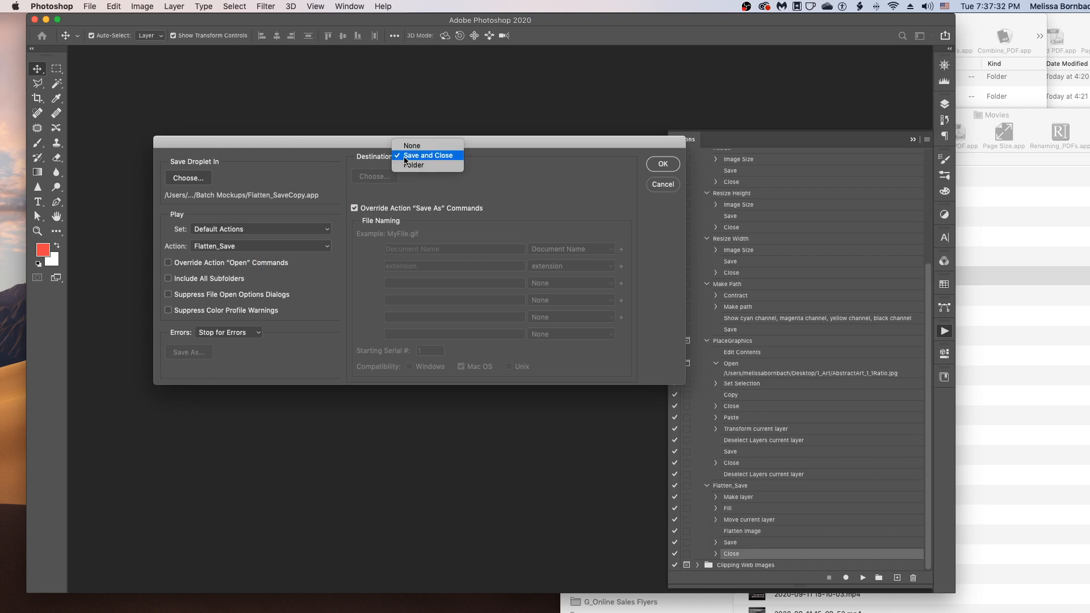
click(416, 157)
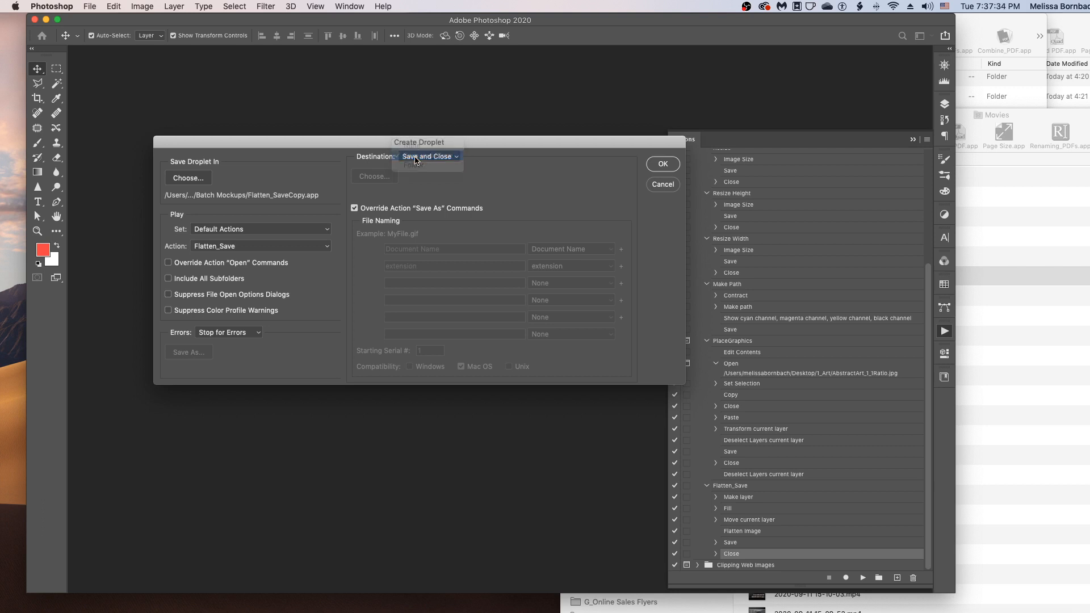
click(355, 209)
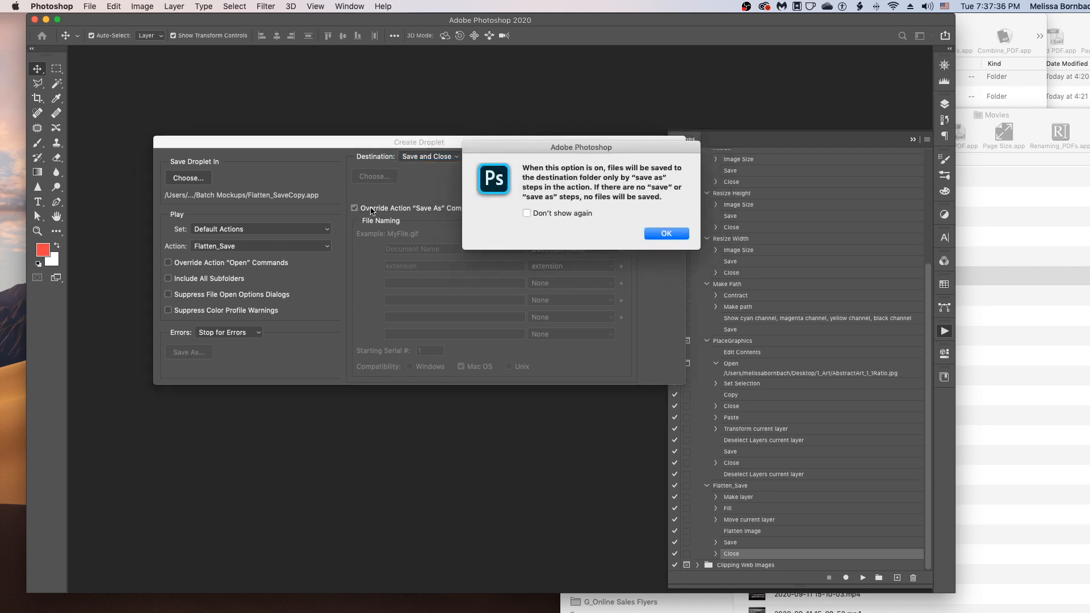
click(673, 234)
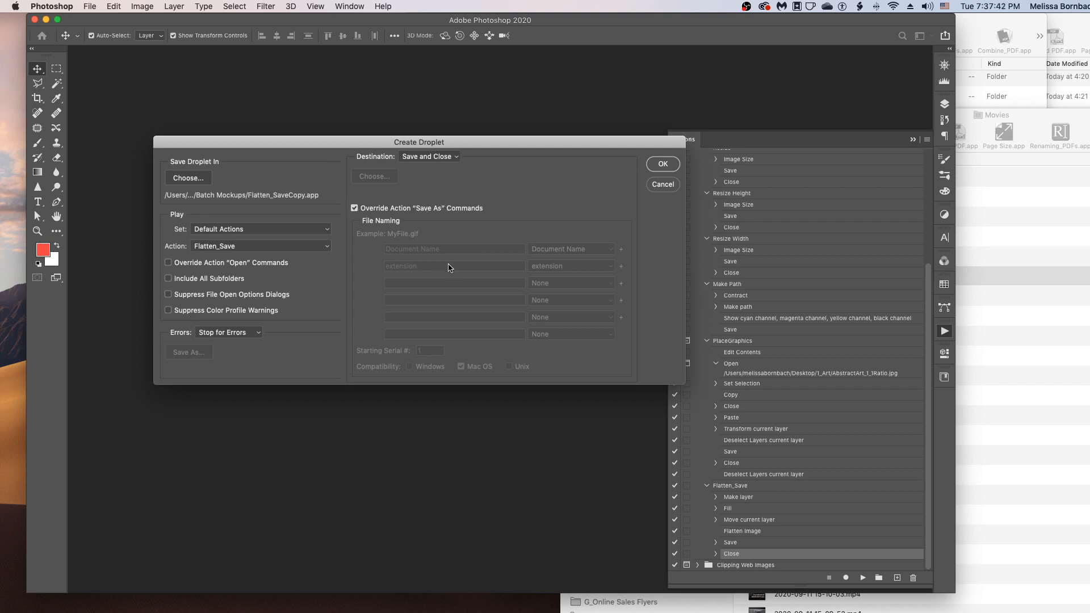
click(663, 164)
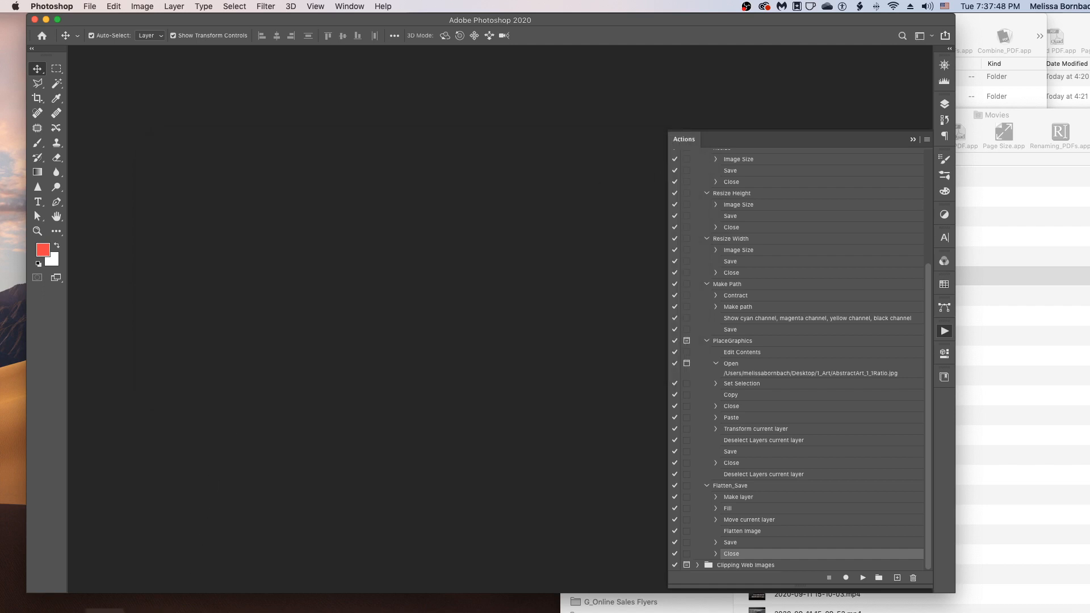
Step: Switch to Finder and run elephant-3289662.png, shark-3294777.png and tiger-3297540.png through the Flatten_SaveCopy.app droplet
click(105, 612)
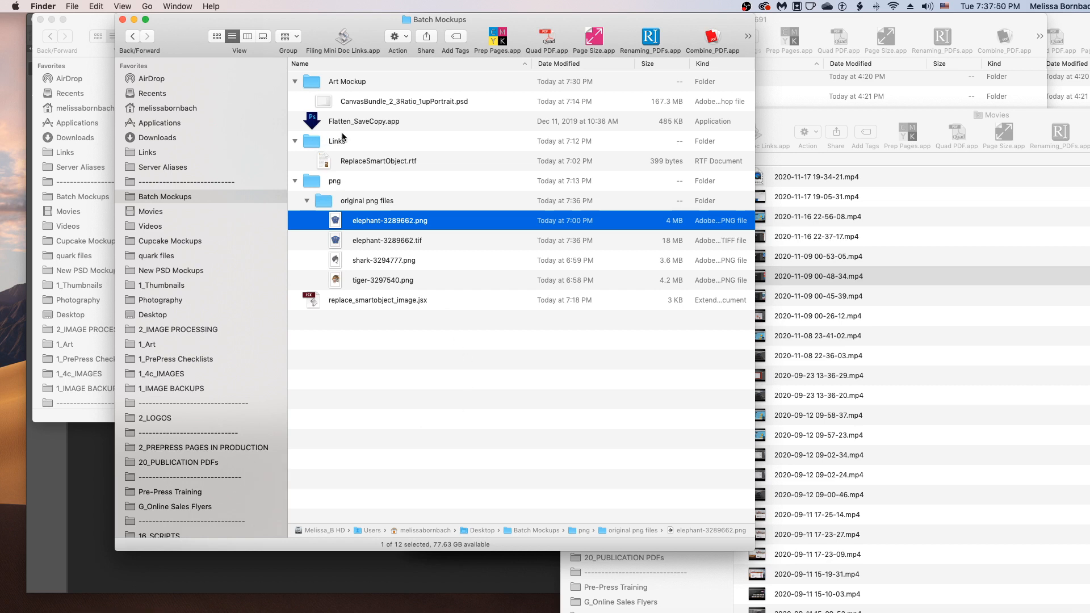
click(423, 120)
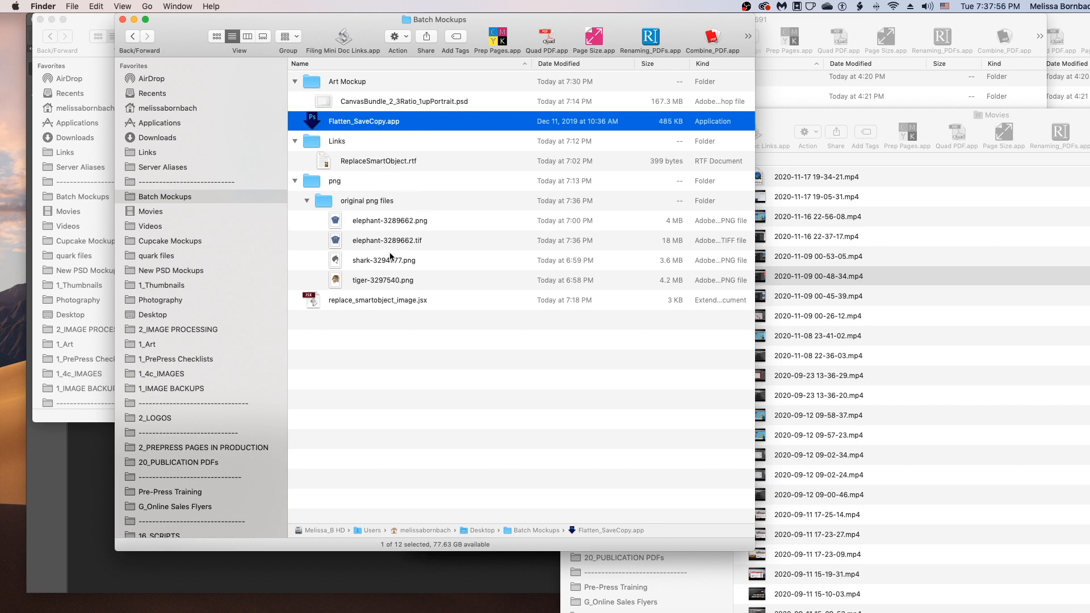
click(424, 221)
super+click(422, 261)
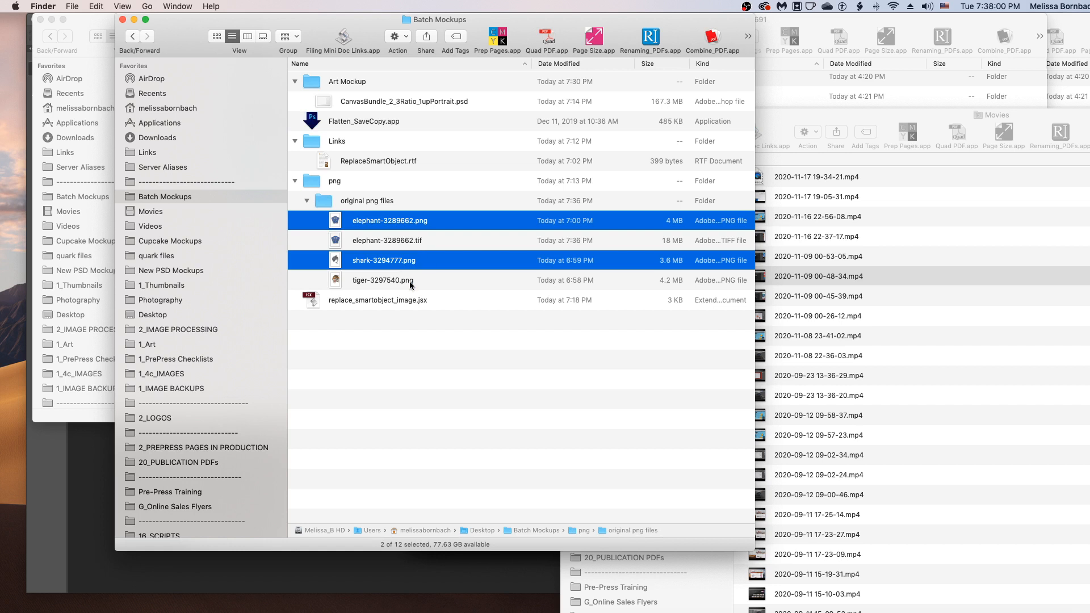
super+click(412, 282)
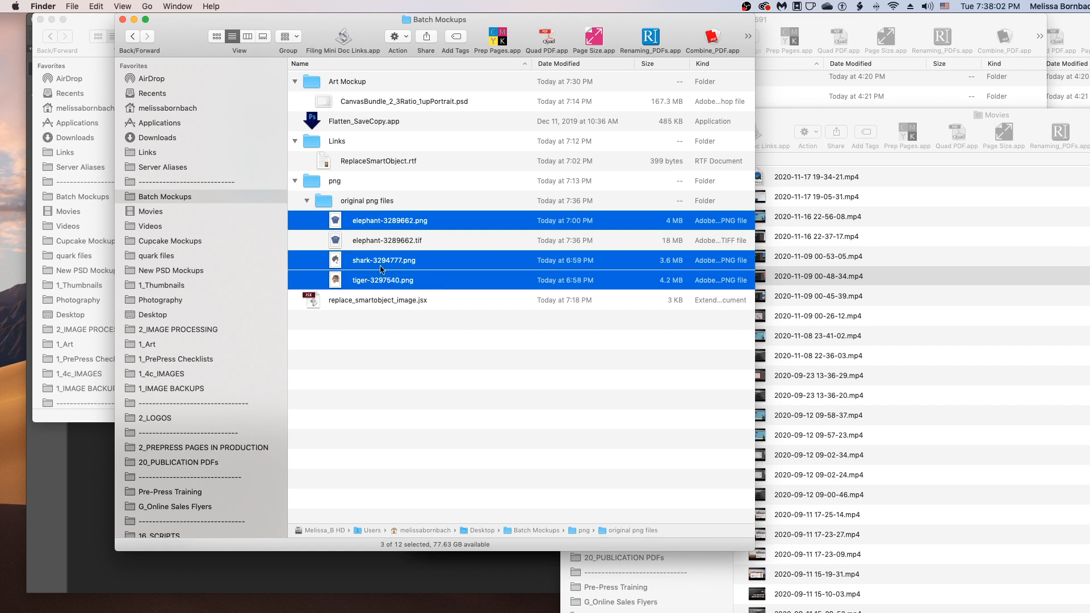
drag(364, 224, 373, 124)
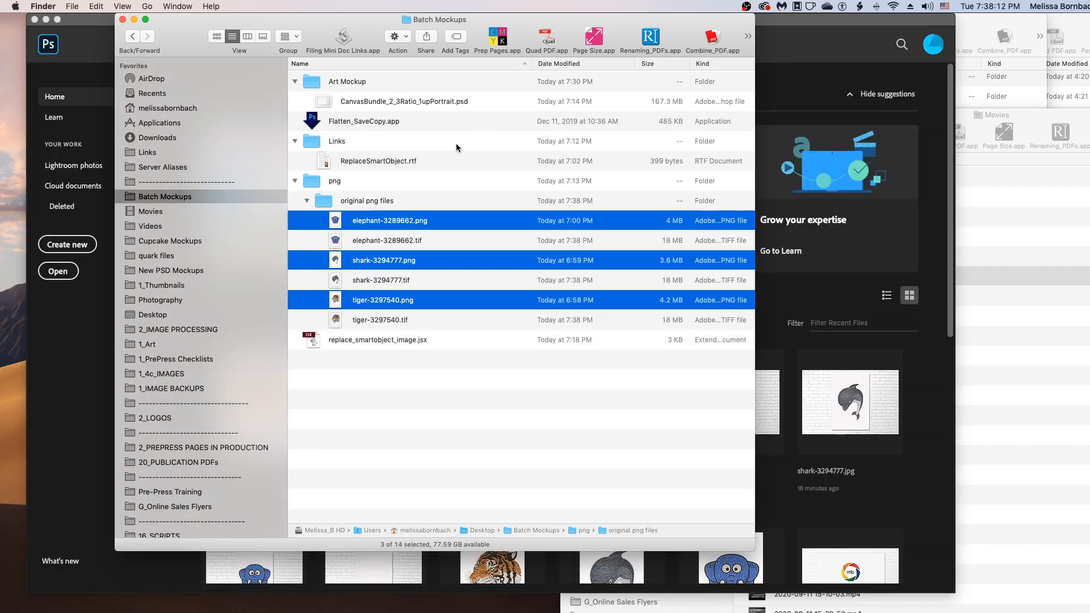
Step: Open the elephant, shark and tiger TIFF files in Photoshop to check their backgrounds, close them all and return to Finder
click(460, 238)
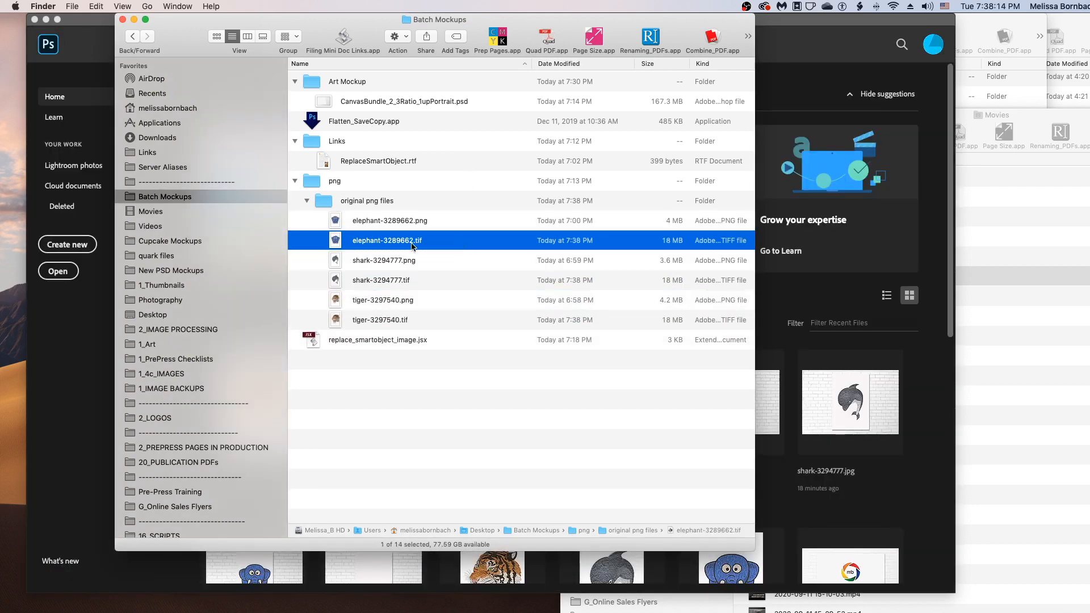
super+click(364, 282)
super+click(366, 324)
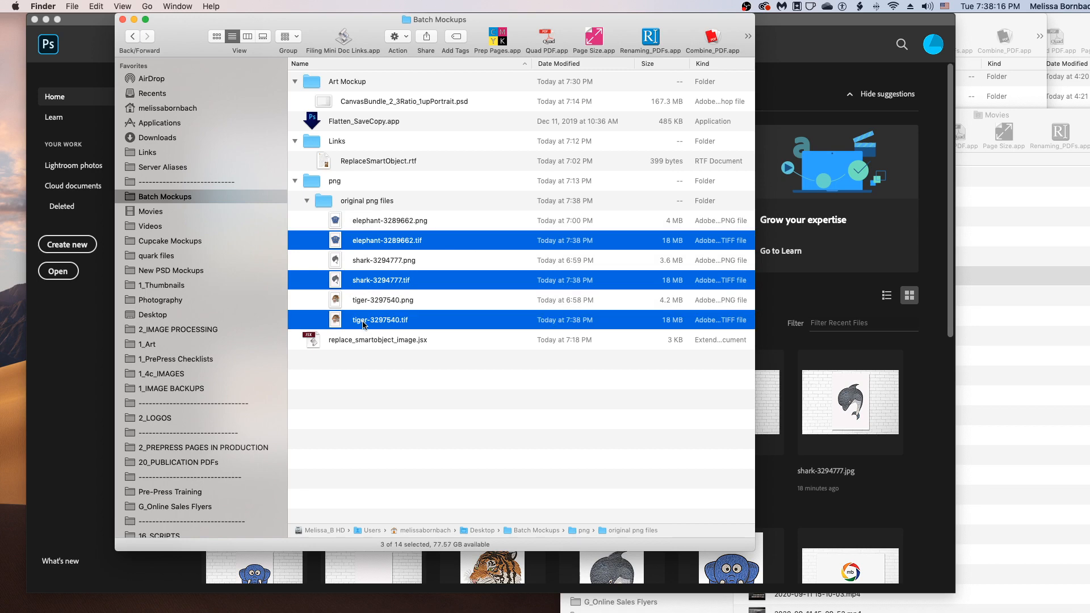
key(super+o)
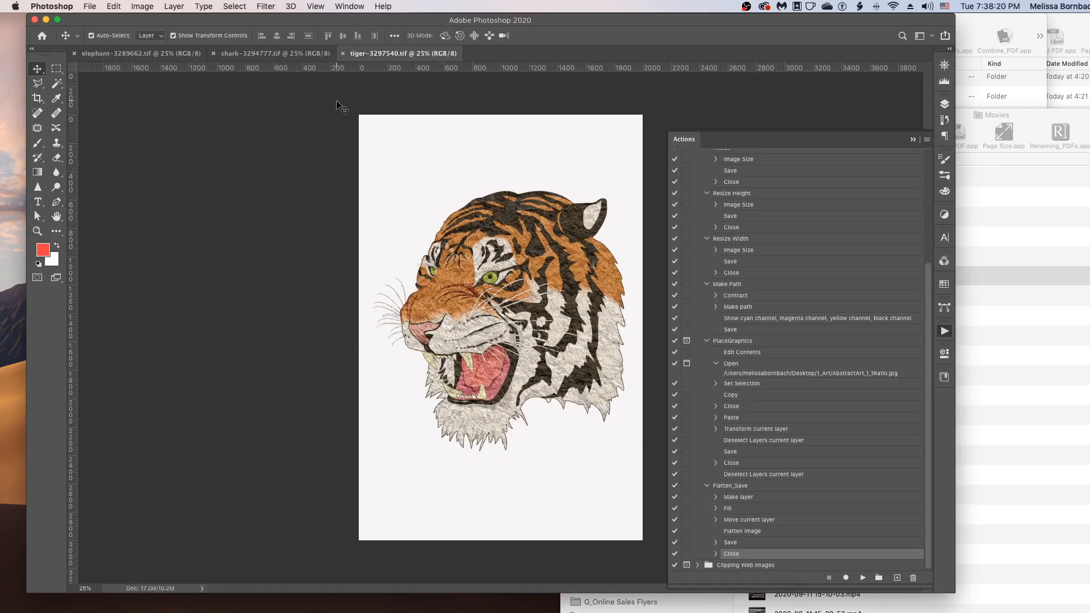
key(super)
key(super+w)
key(super+w)
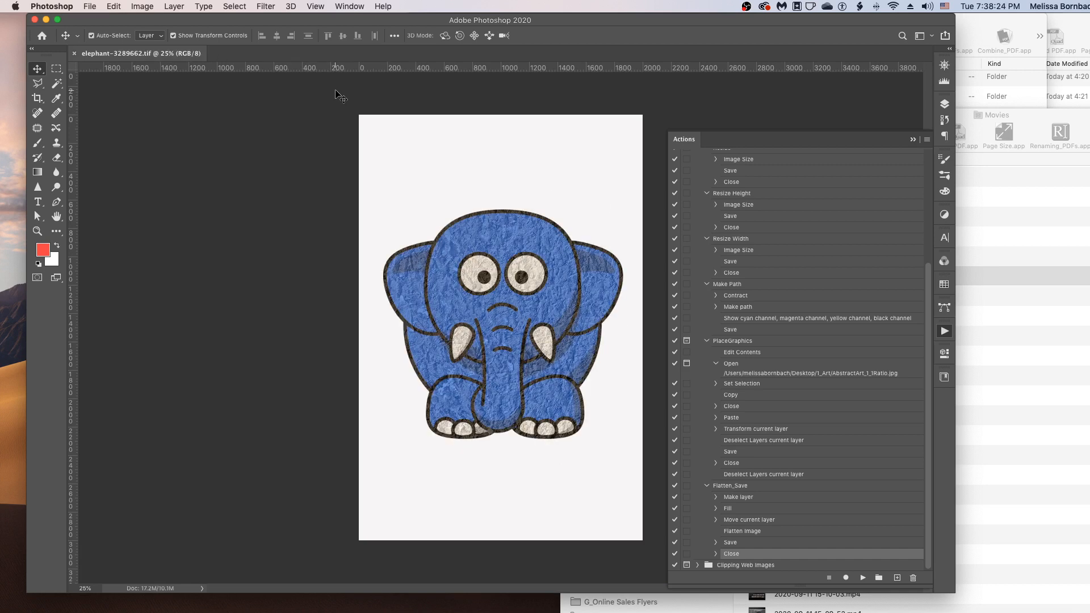
key(super+w)
click(47, 20)
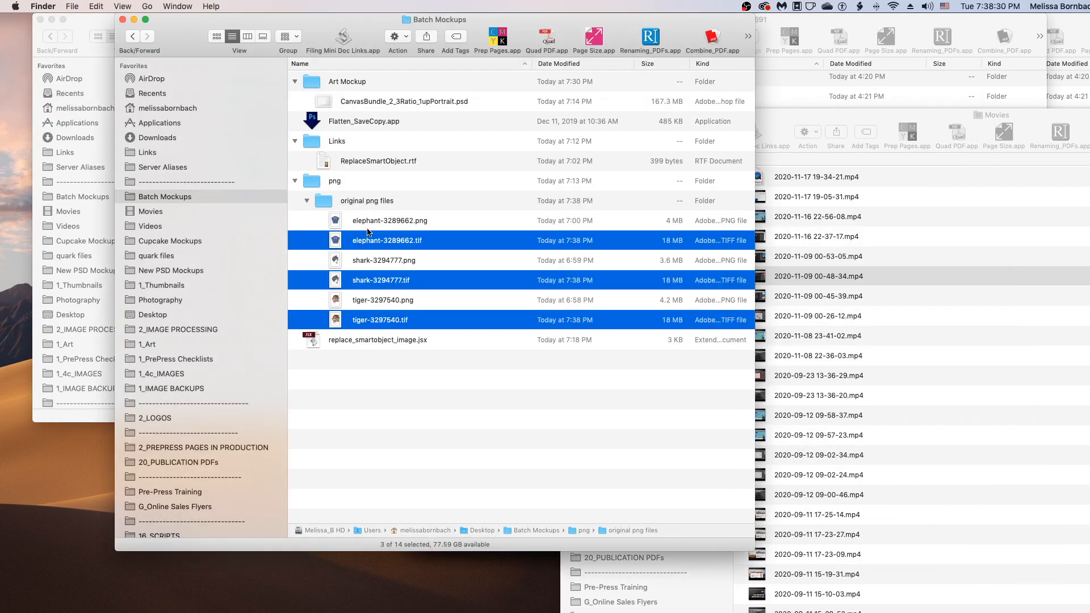
Step: Open the original elephant-3289662.png to check its background, close it and return to the Batch Mockups folder in Finder
double_click(377, 220)
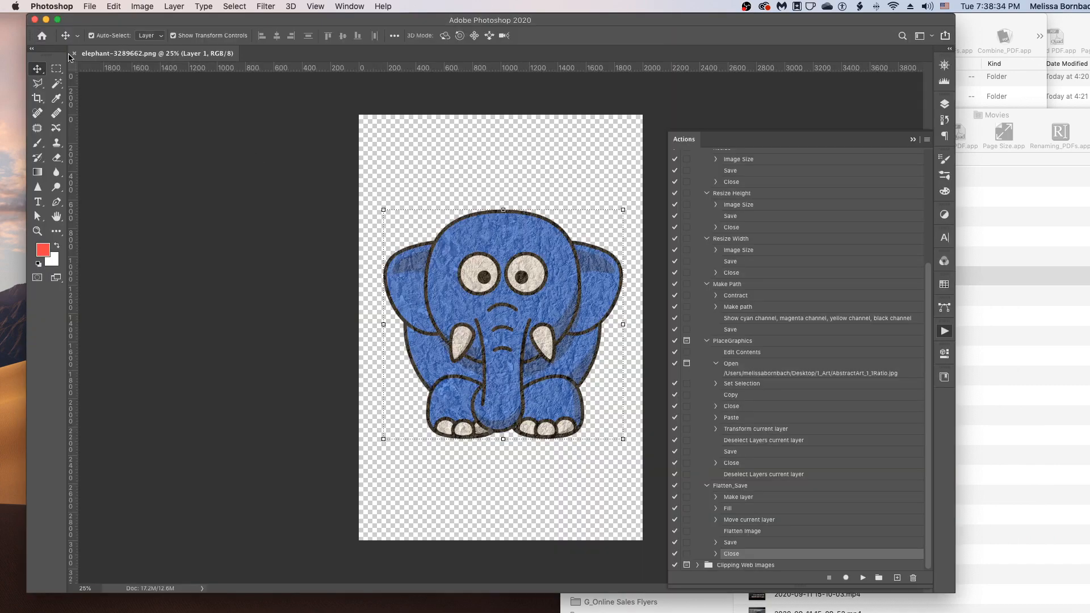
click(75, 55)
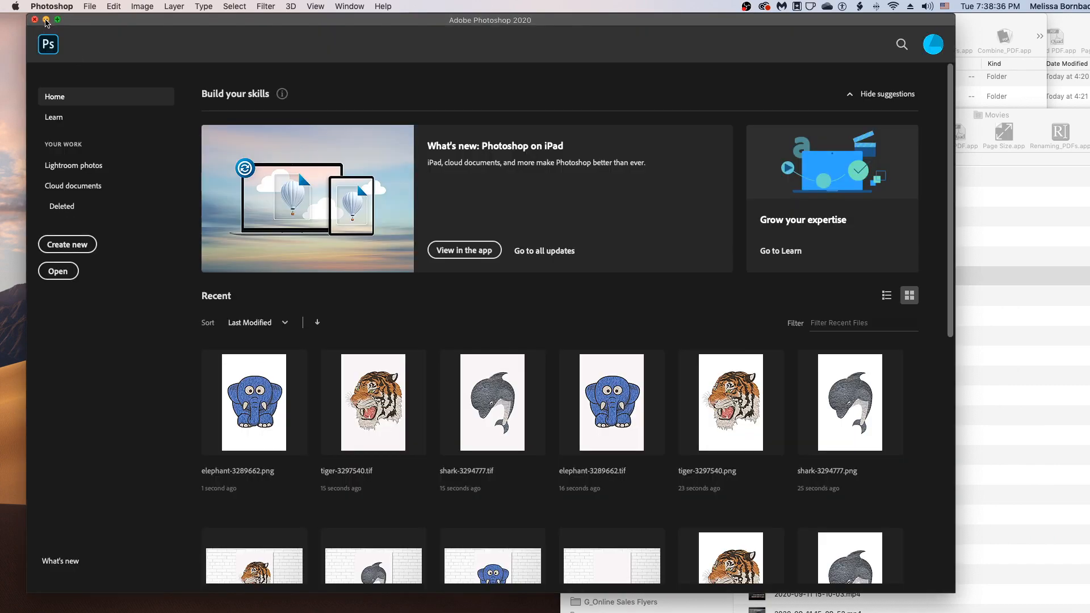
click(46, 20)
click(437, 381)
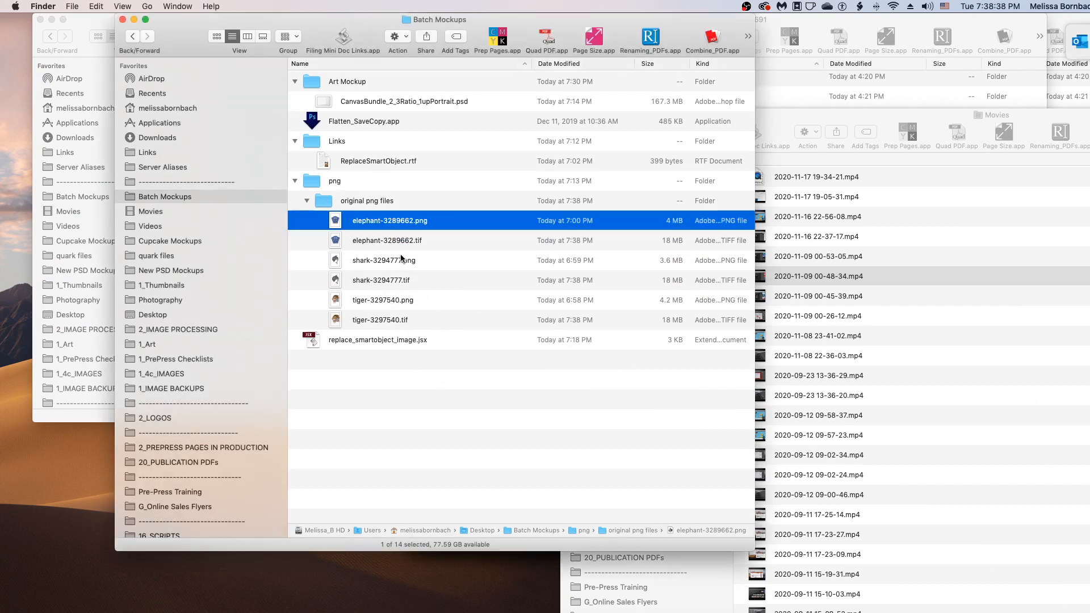